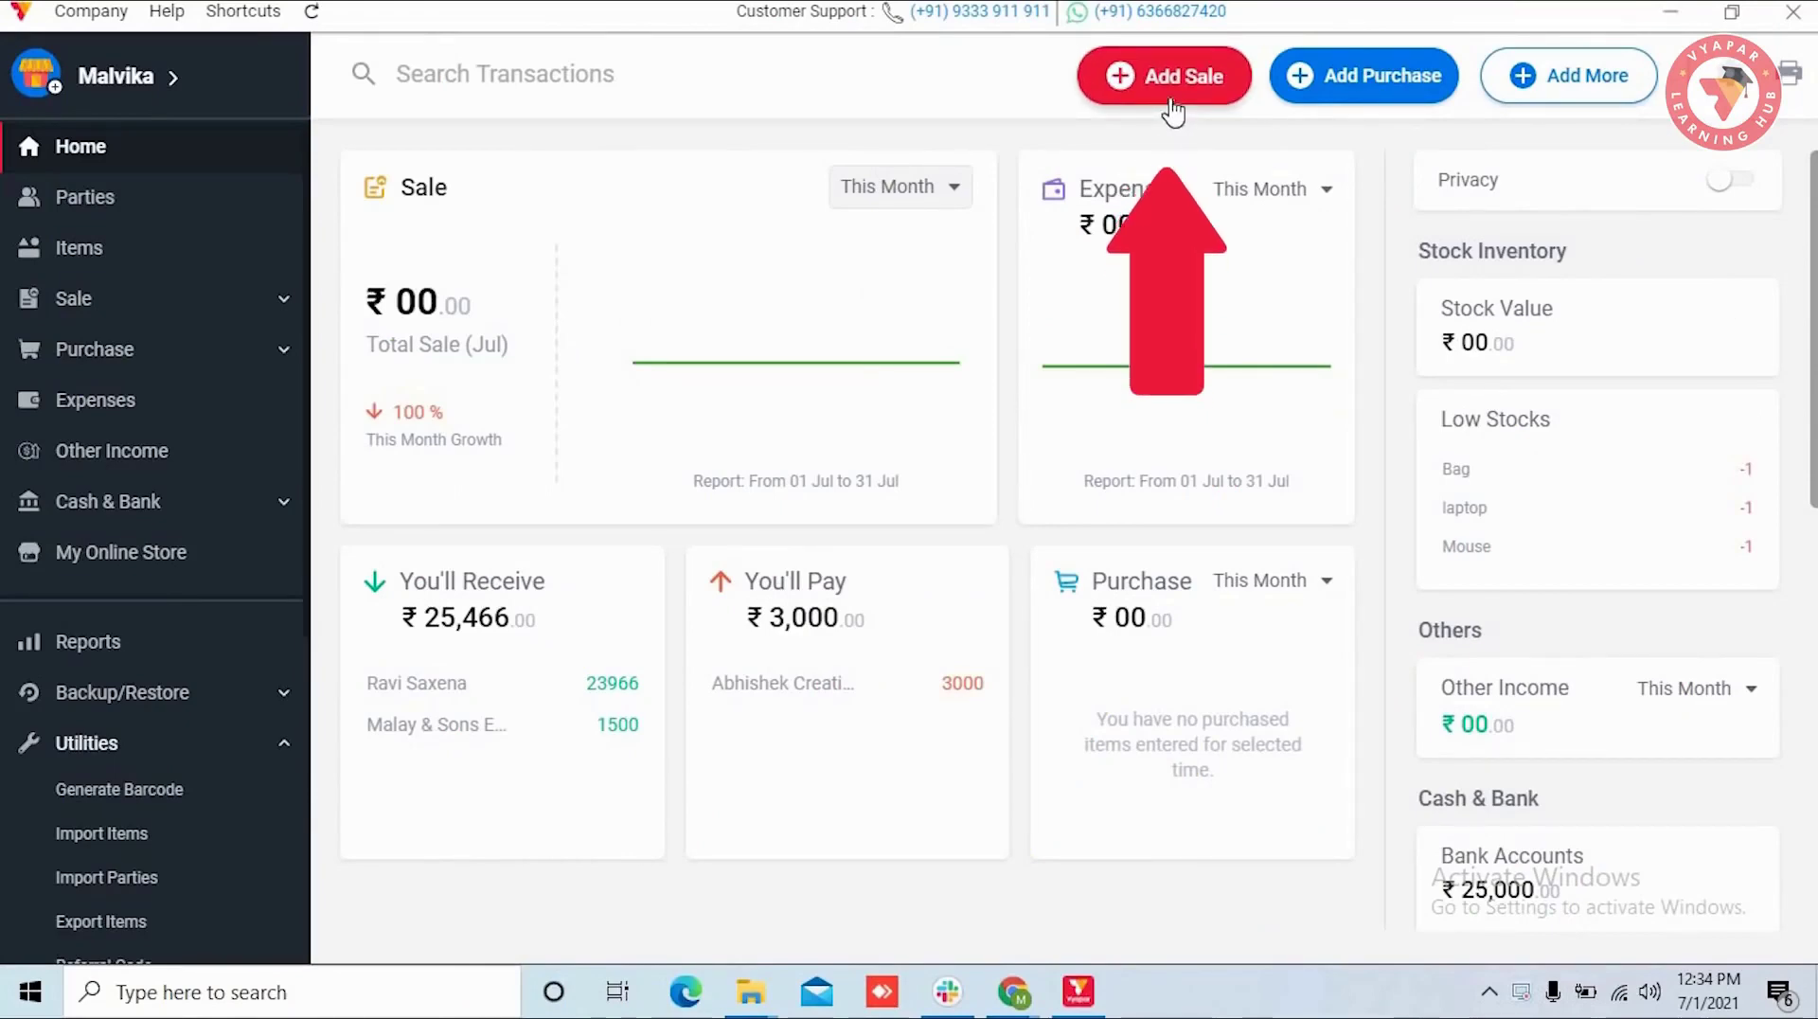
Create a sale invoice for Abhishek Creations with one laptop at 19799 plus GST@12%, totalling 22175.
{"action": "left_click", "coordinate": [1173, 106]}
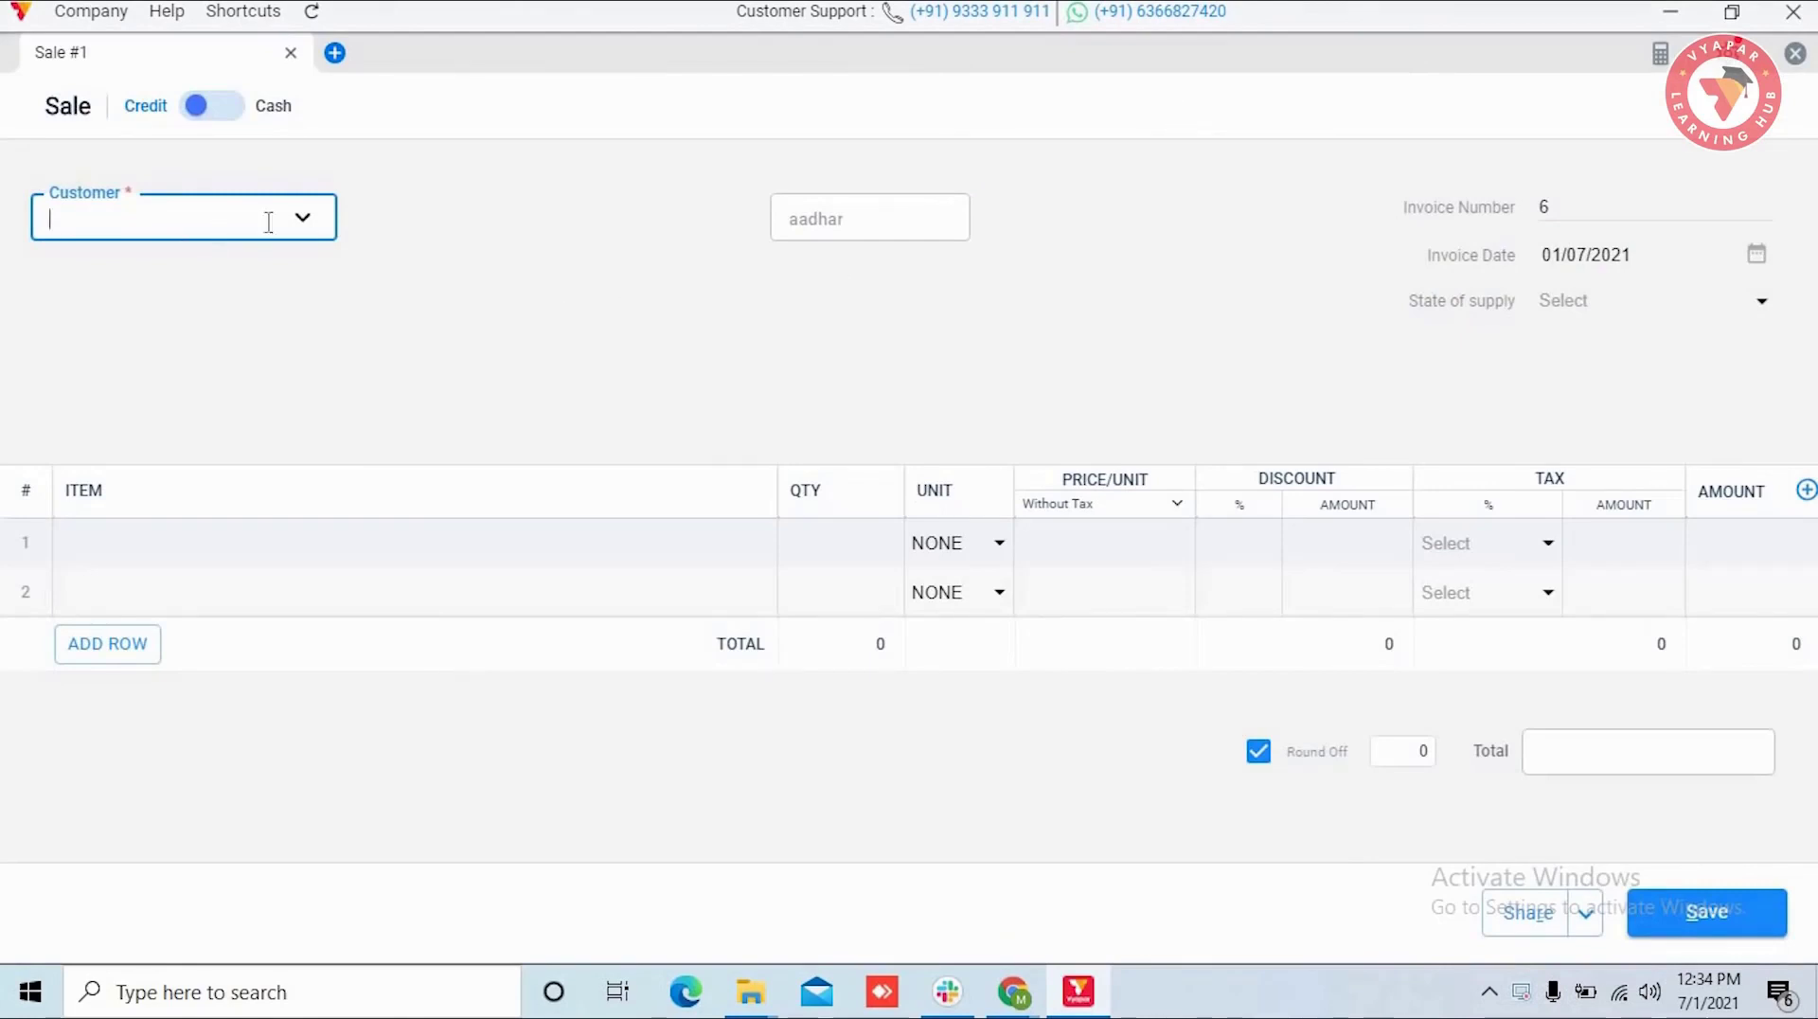
{"action": "left_click", "coordinate": [318, 220]}
{"action": "left_click", "coordinate": [196, 309]}
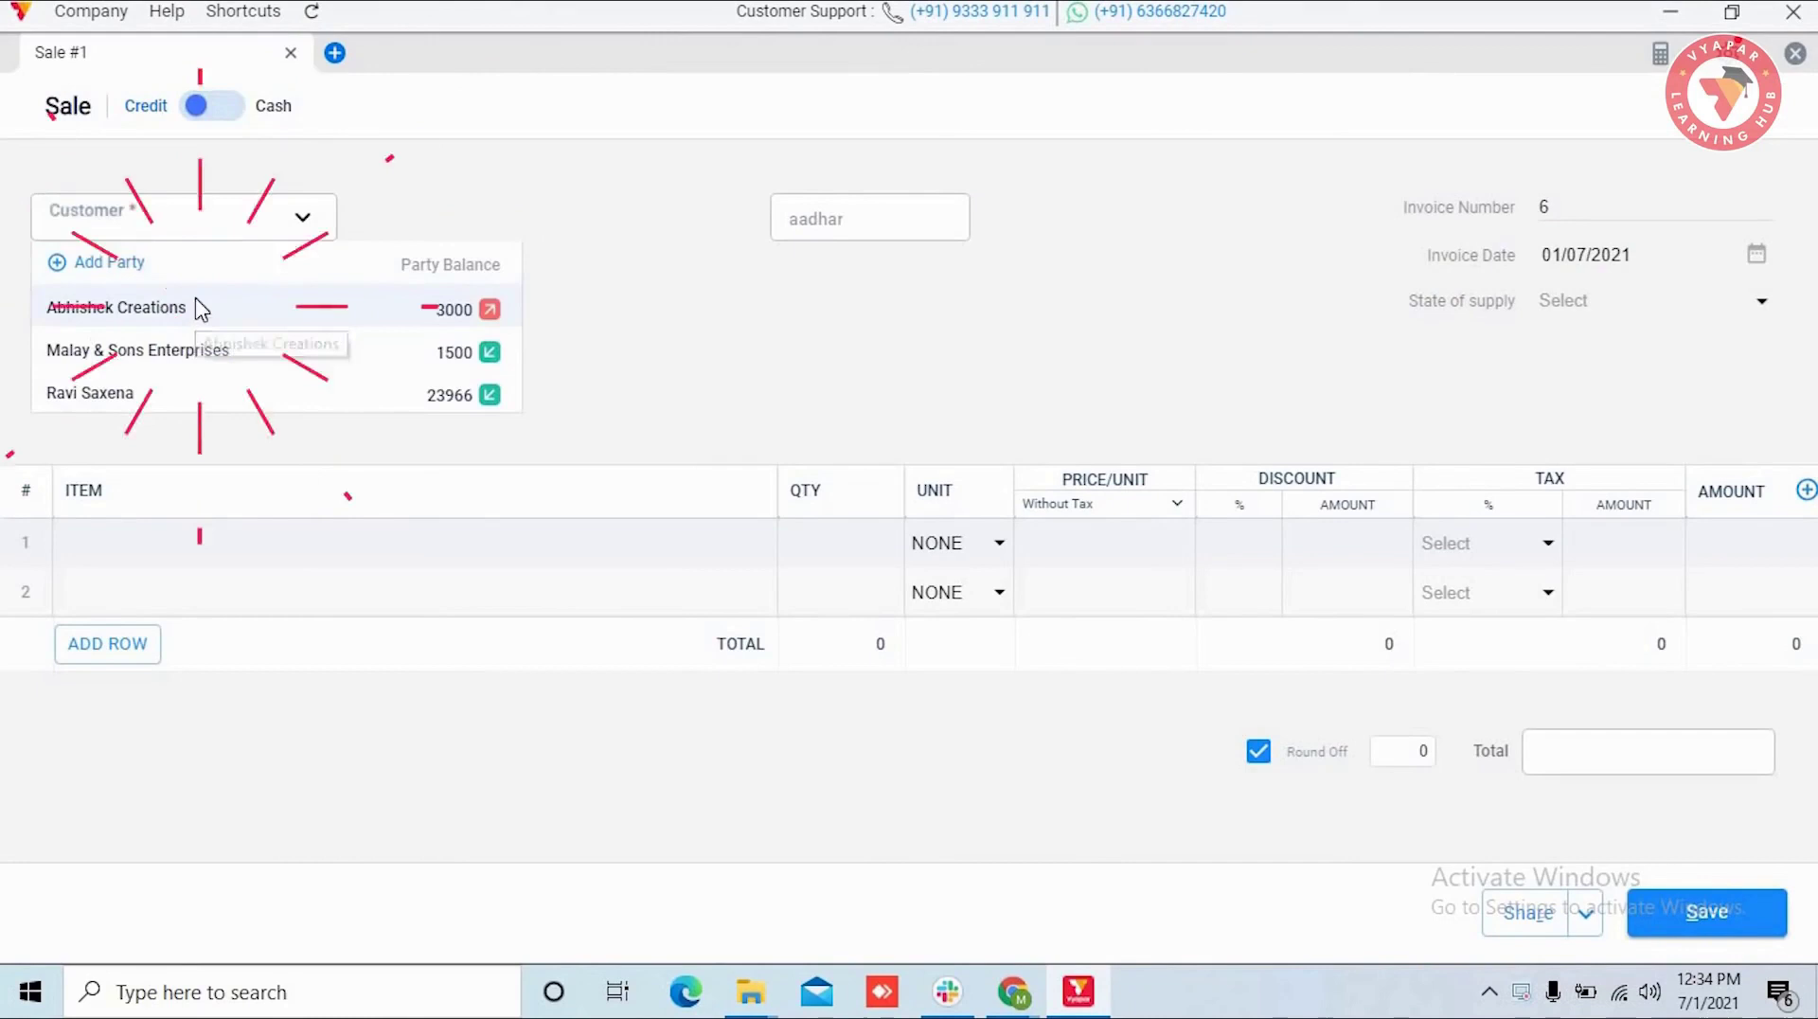
{"action": "left_click", "coordinate": [459, 554]}
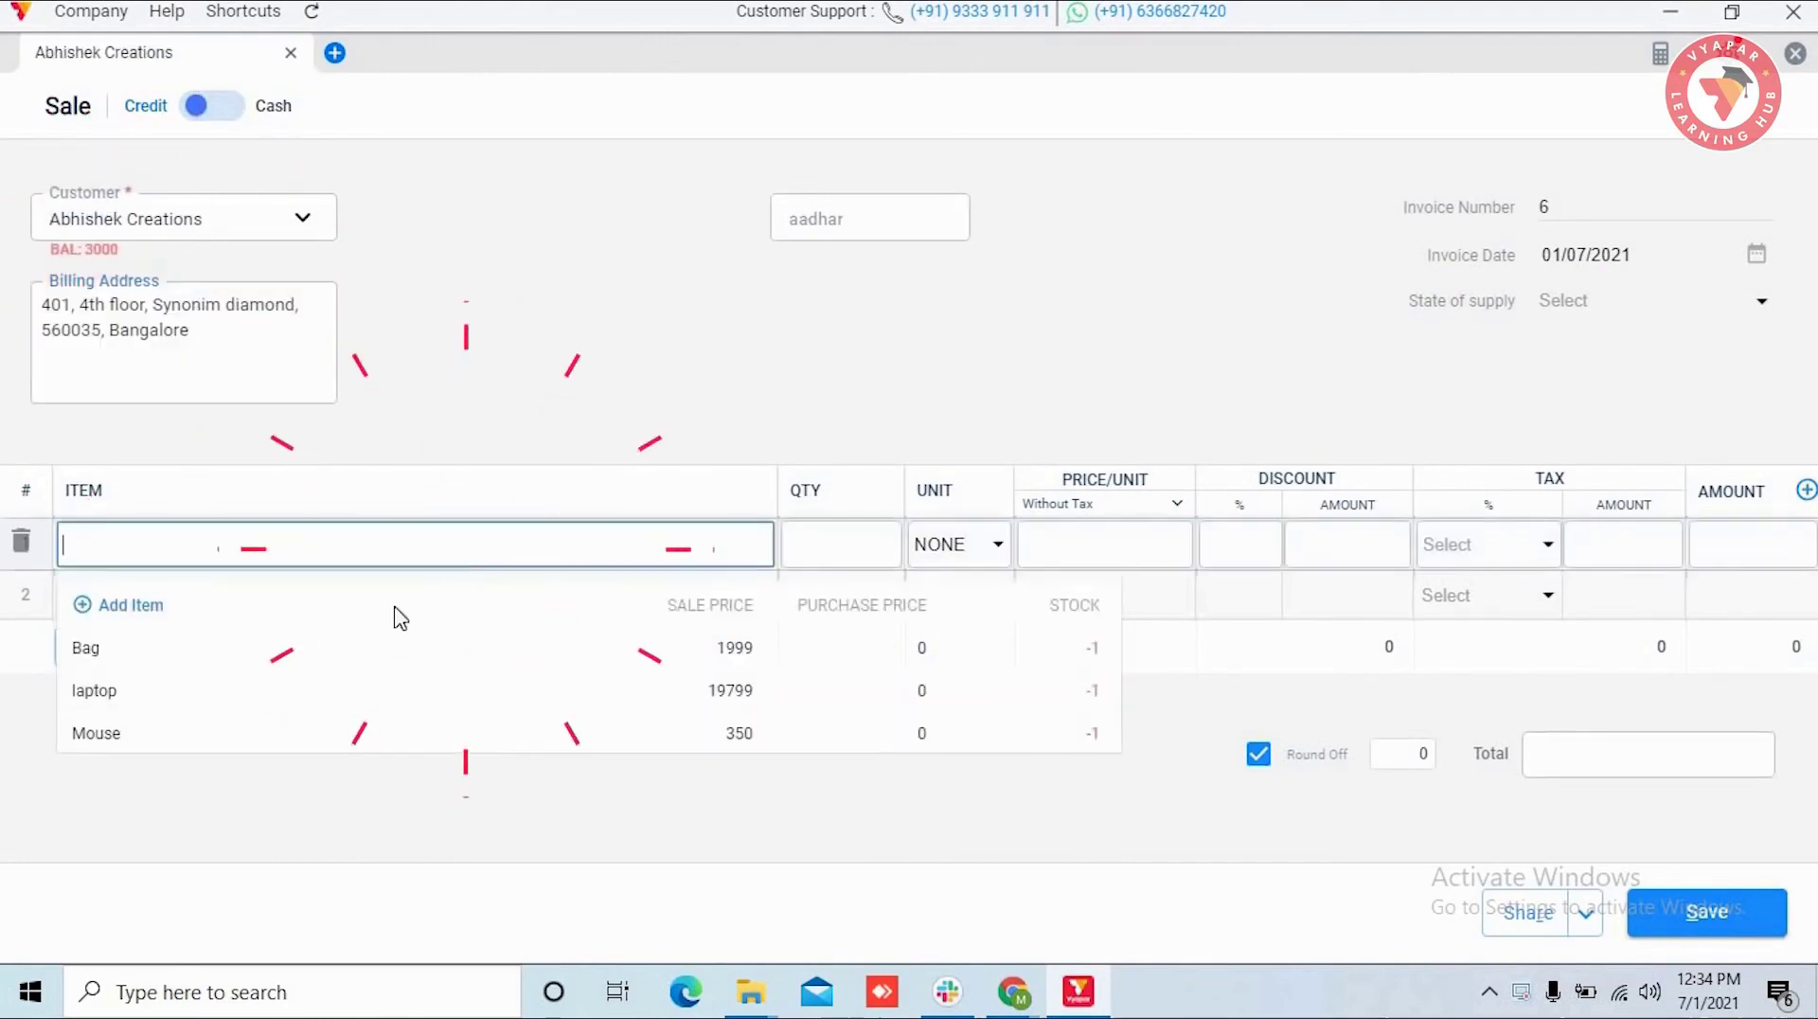
{"action": "left_click", "coordinate": [304, 694]}
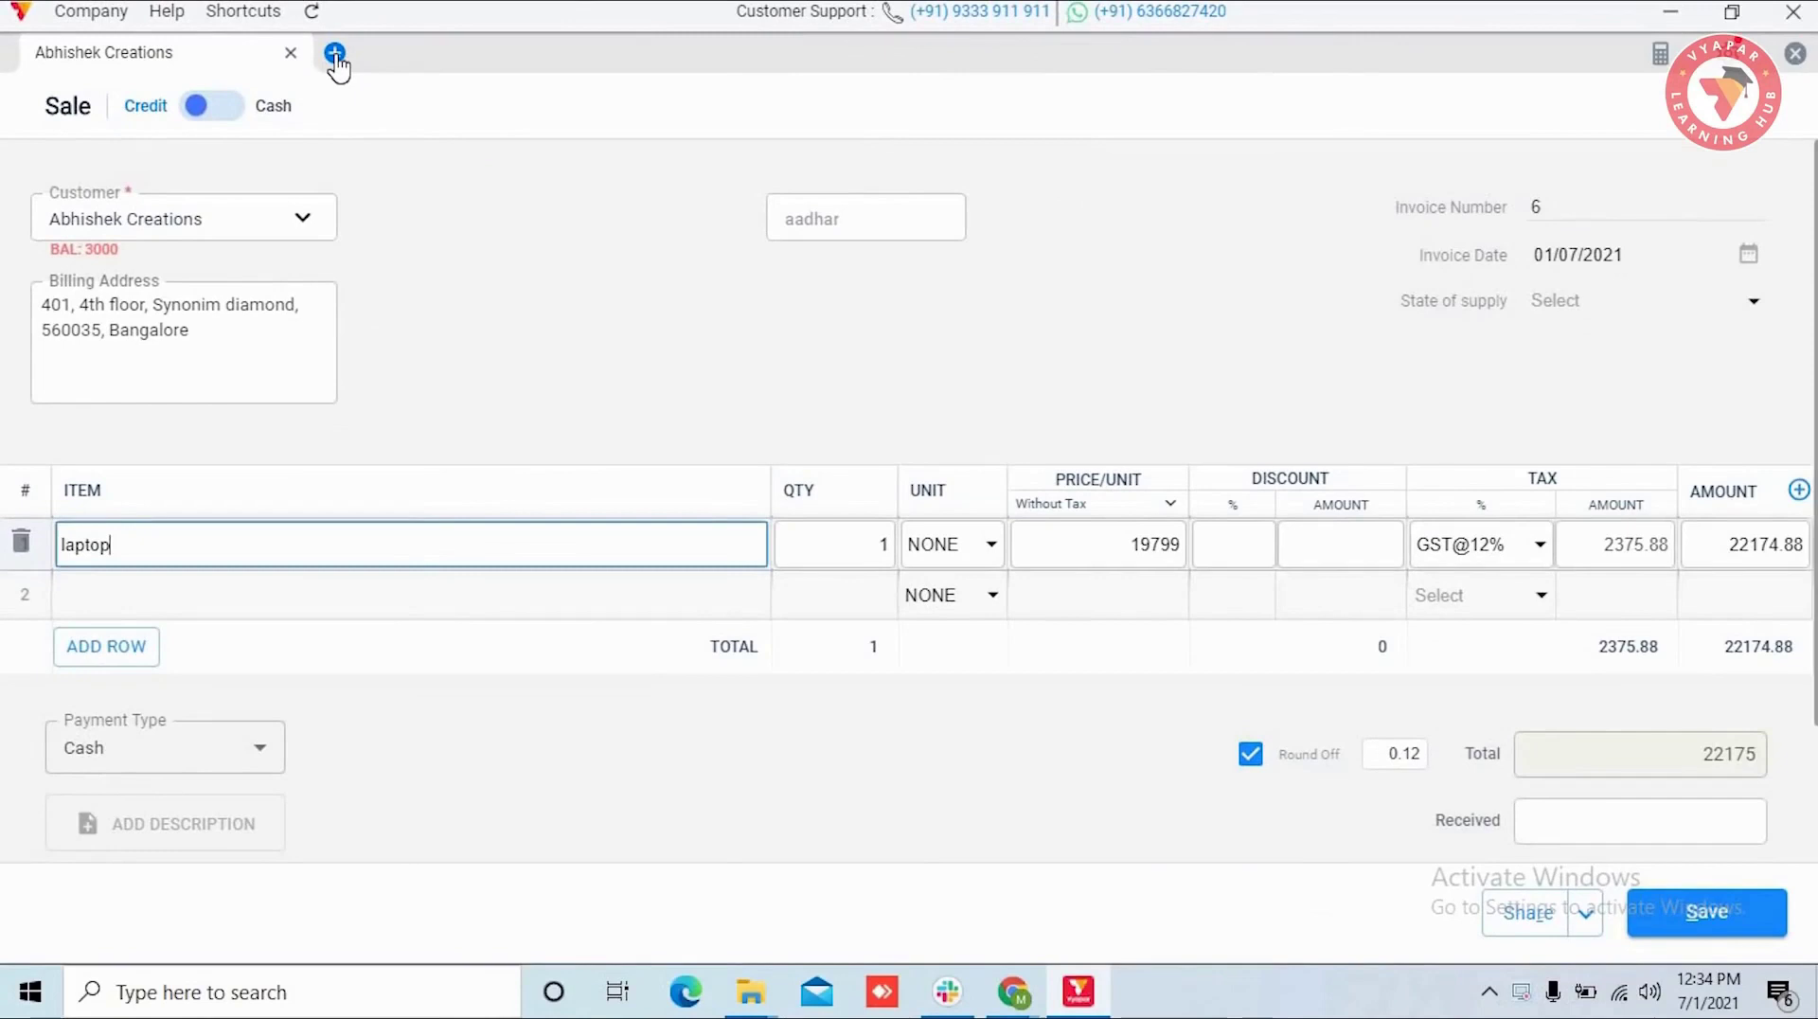
{"action": "left_click", "coordinate": [335, 54]}
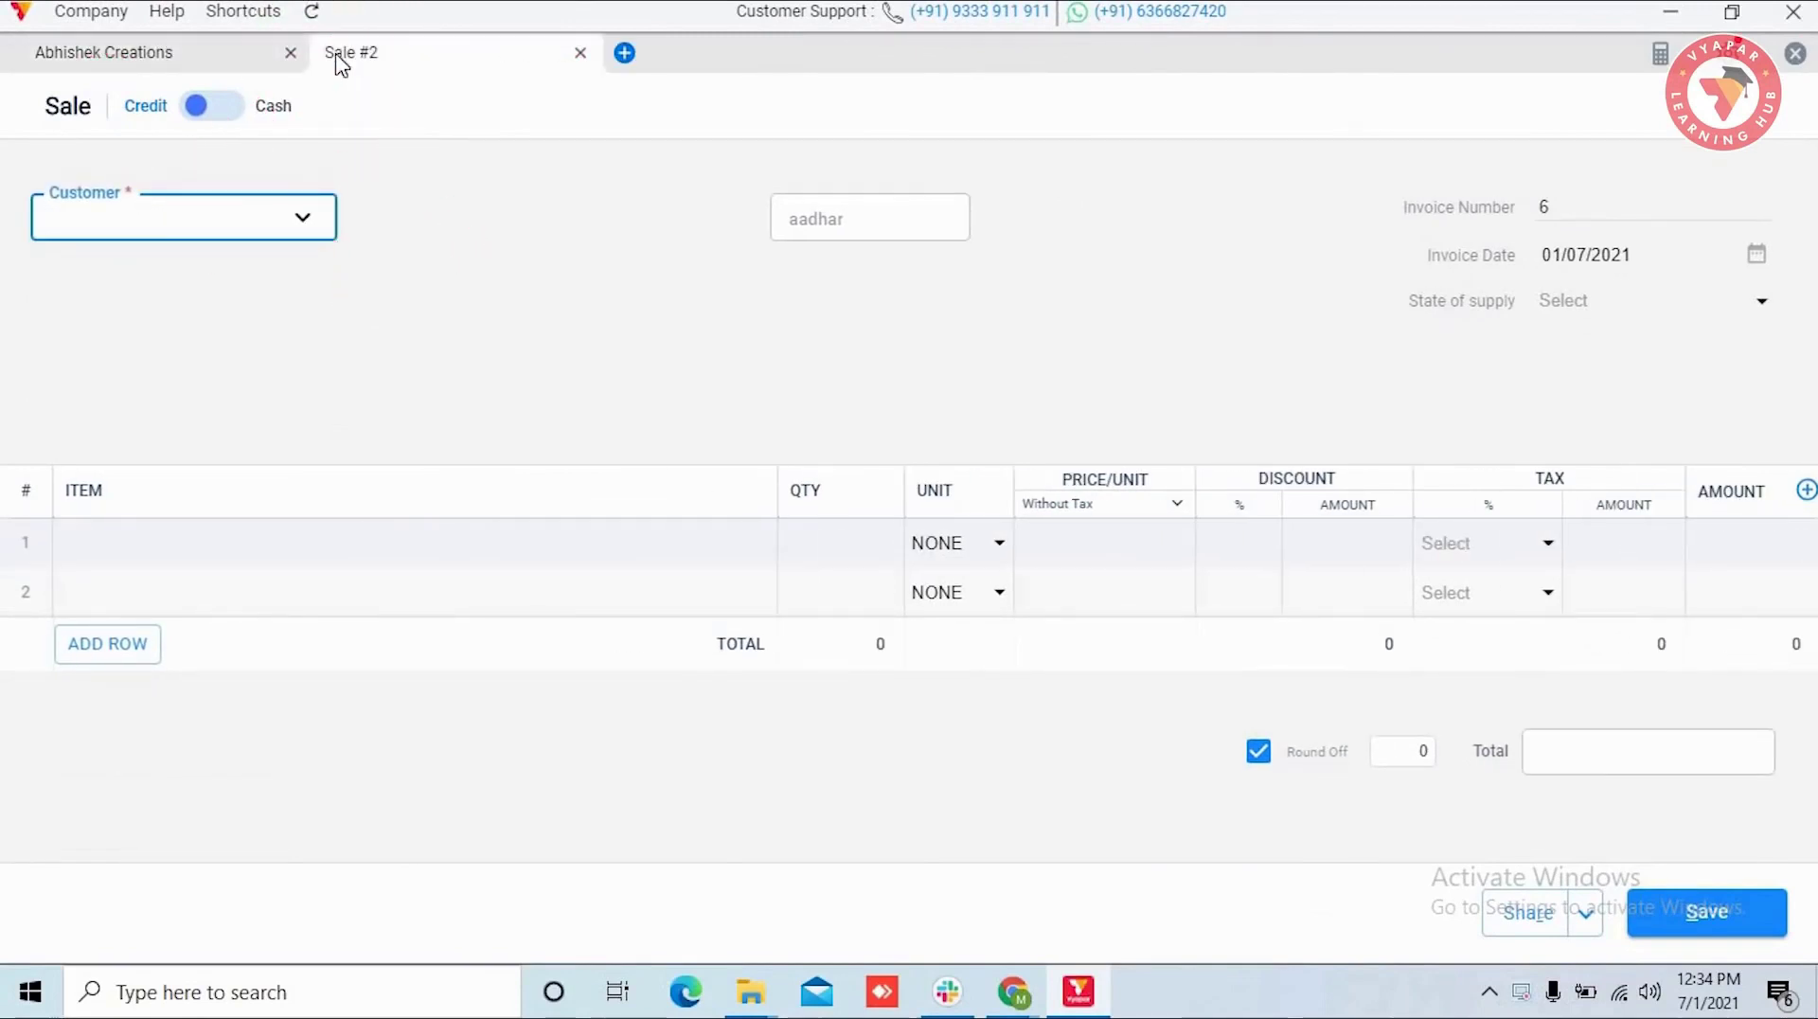
{"action": "left_click", "coordinate": [299, 228]}
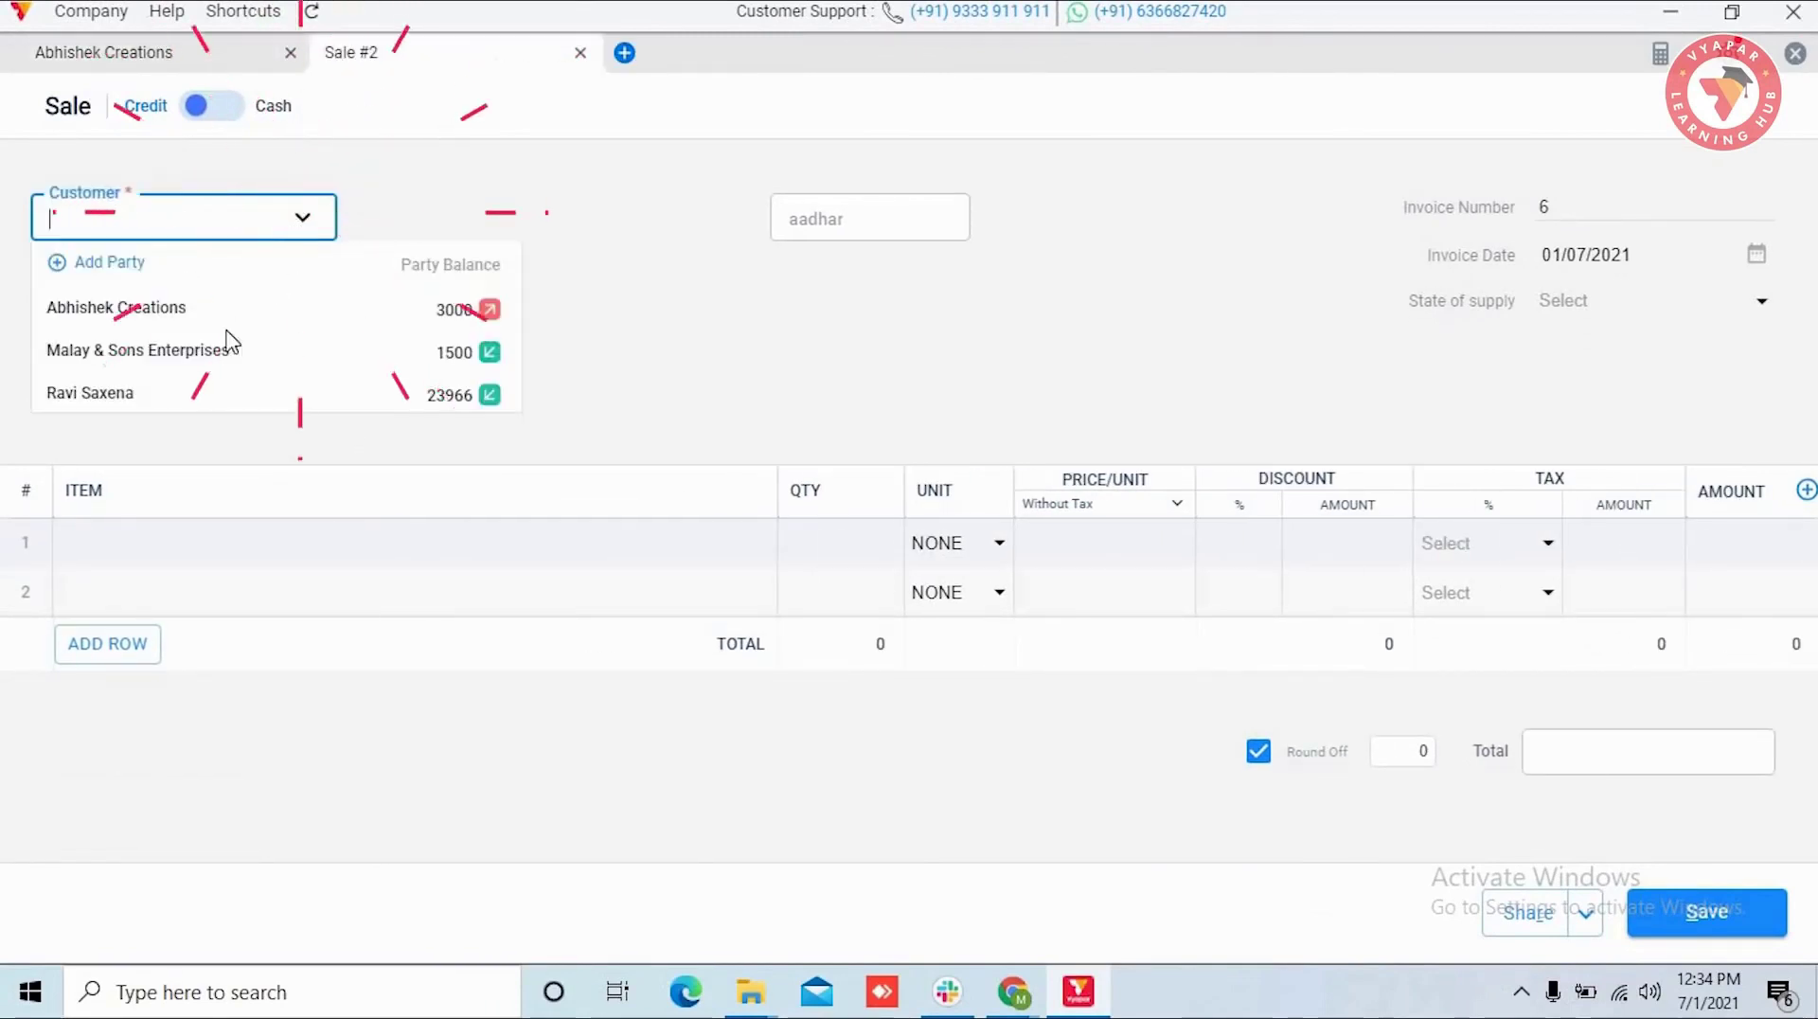
{"action": "left_click", "coordinate": [201, 394]}
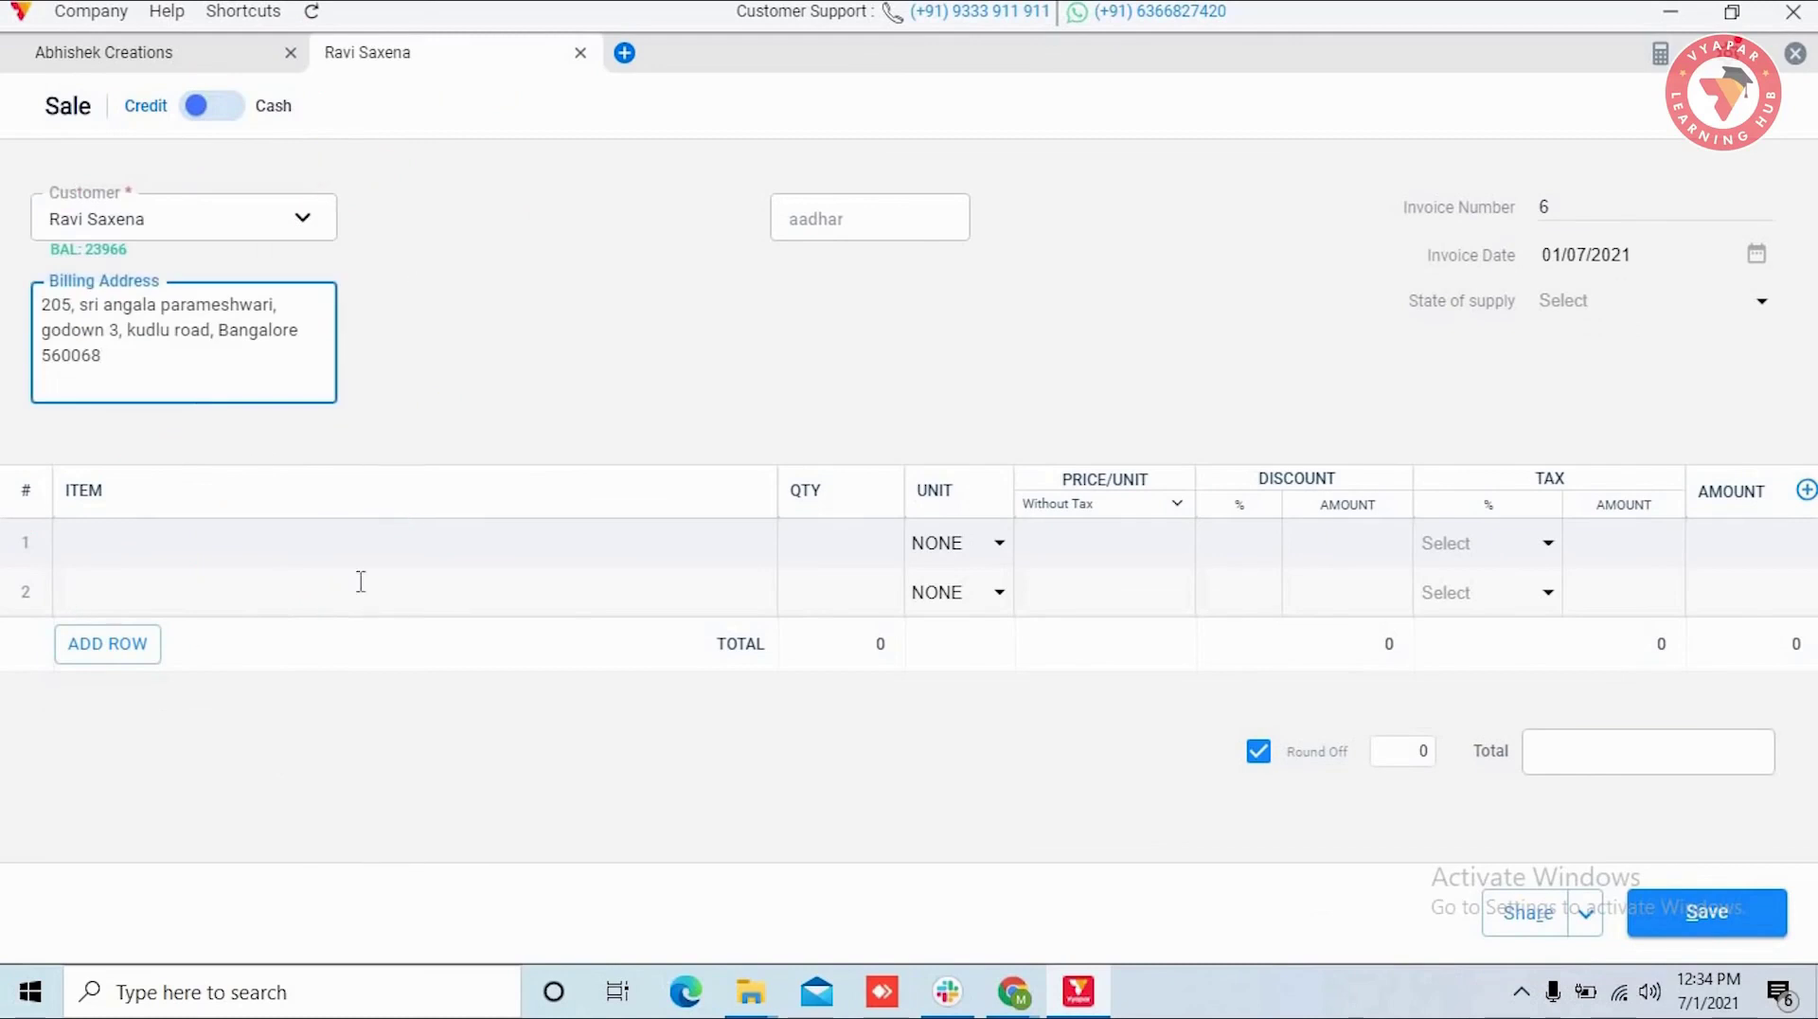
{"action": "left_click", "coordinate": [356, 544]}
{"action": "left_click", "coordinate": [357, 733]}
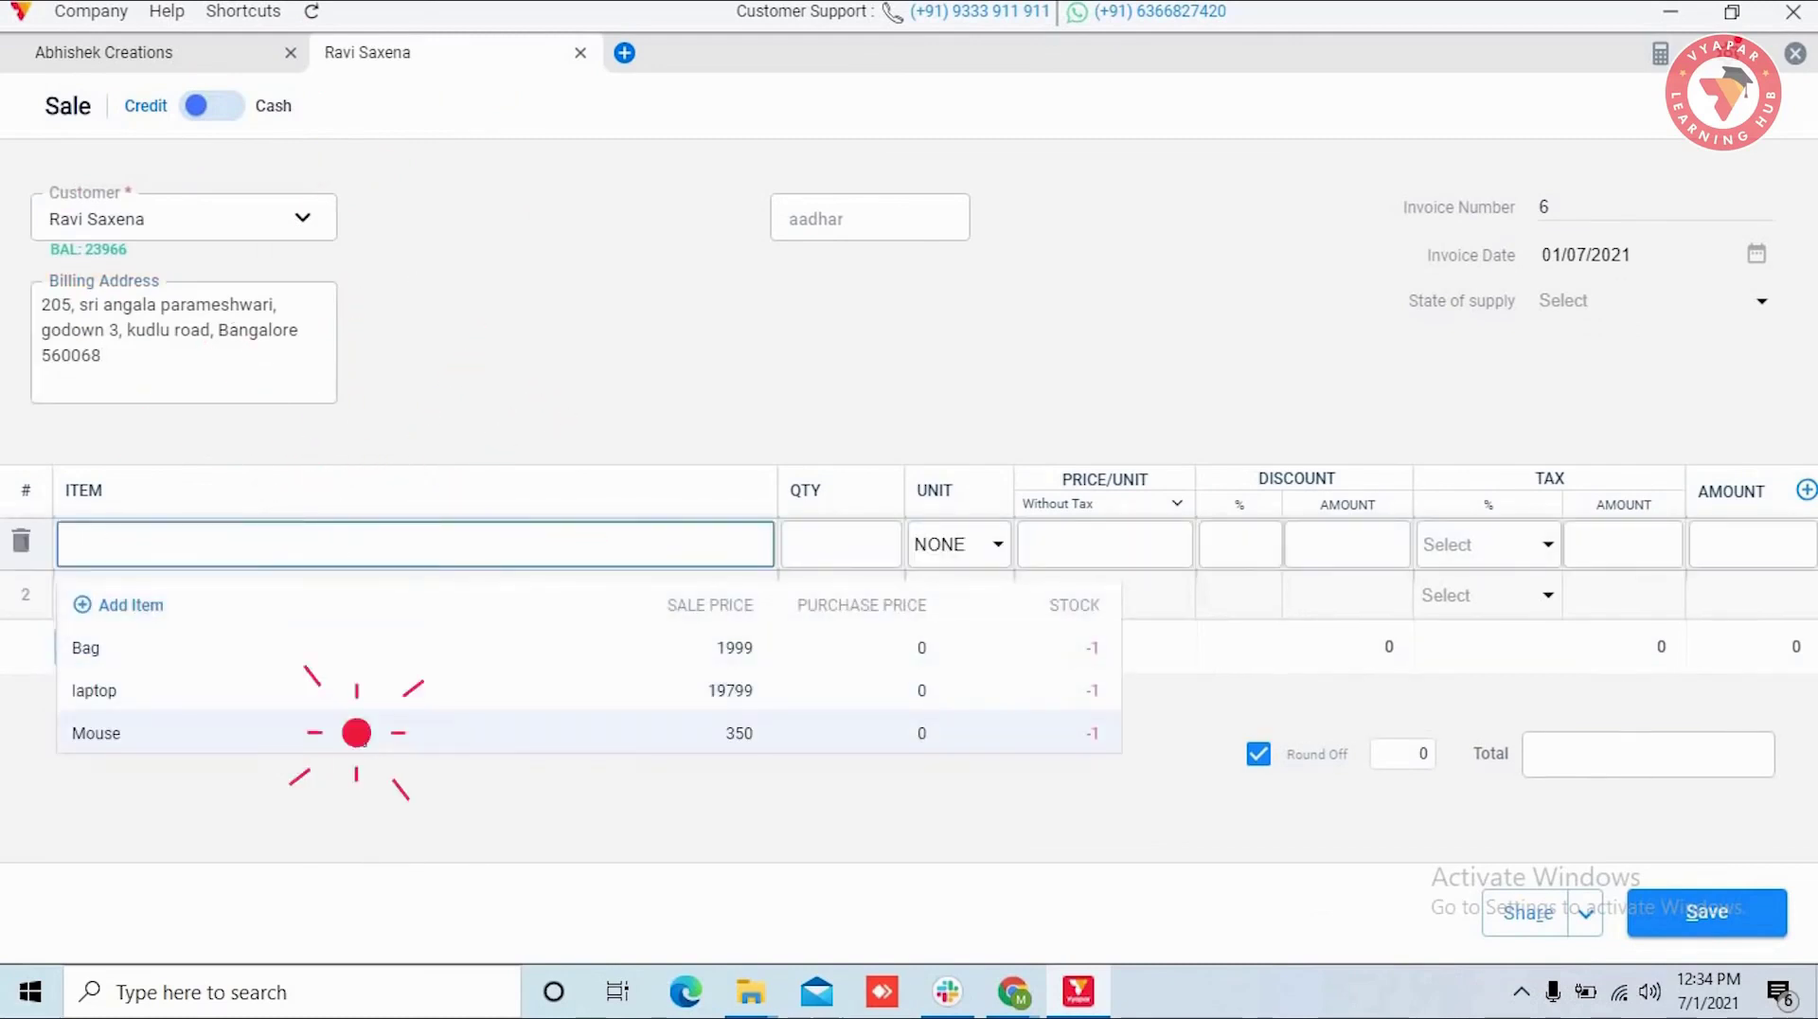
Open blank sale tabs up to the ten-tab limit and dismiss the Maximum Tabs warning.
{"action": "left_click", "coordinate": [624, 53]}
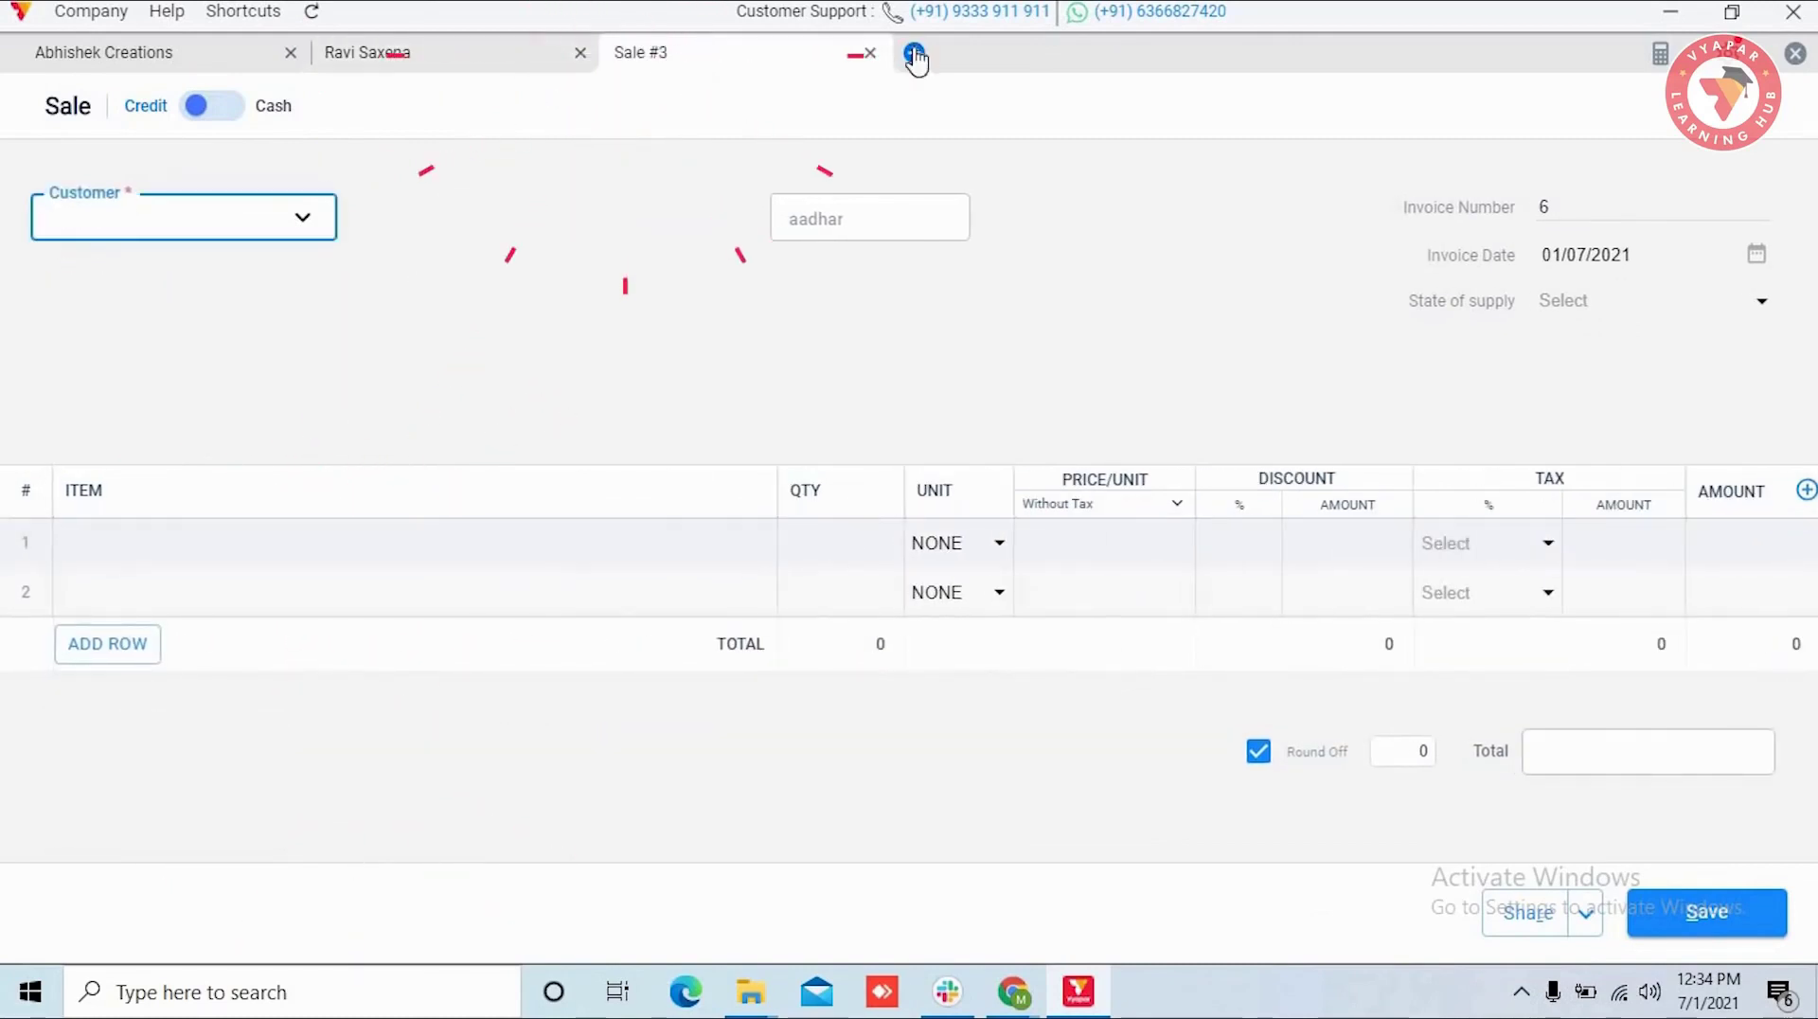
{"action": "left_click", "coordinate": [1204, 53]}
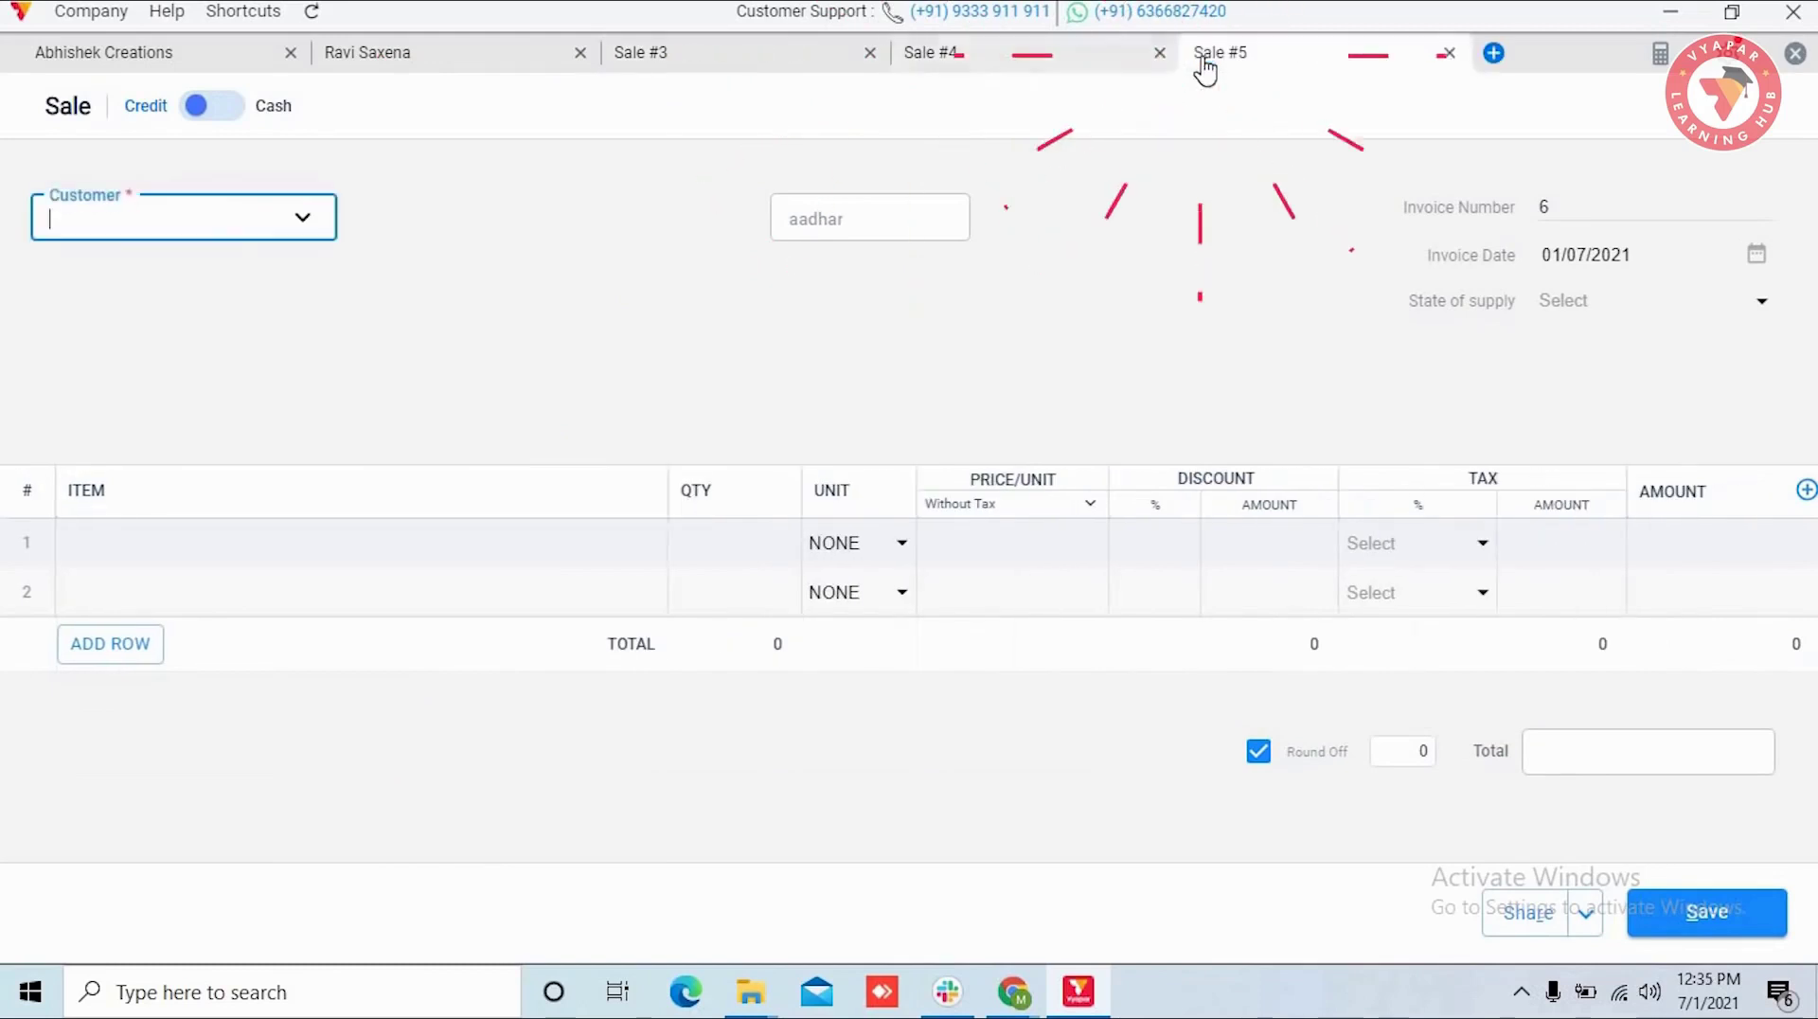
{"action": "left_click", "coordinate": [1491, 53]}
{"action": "left_click", "coordinate": [1596, 53]}
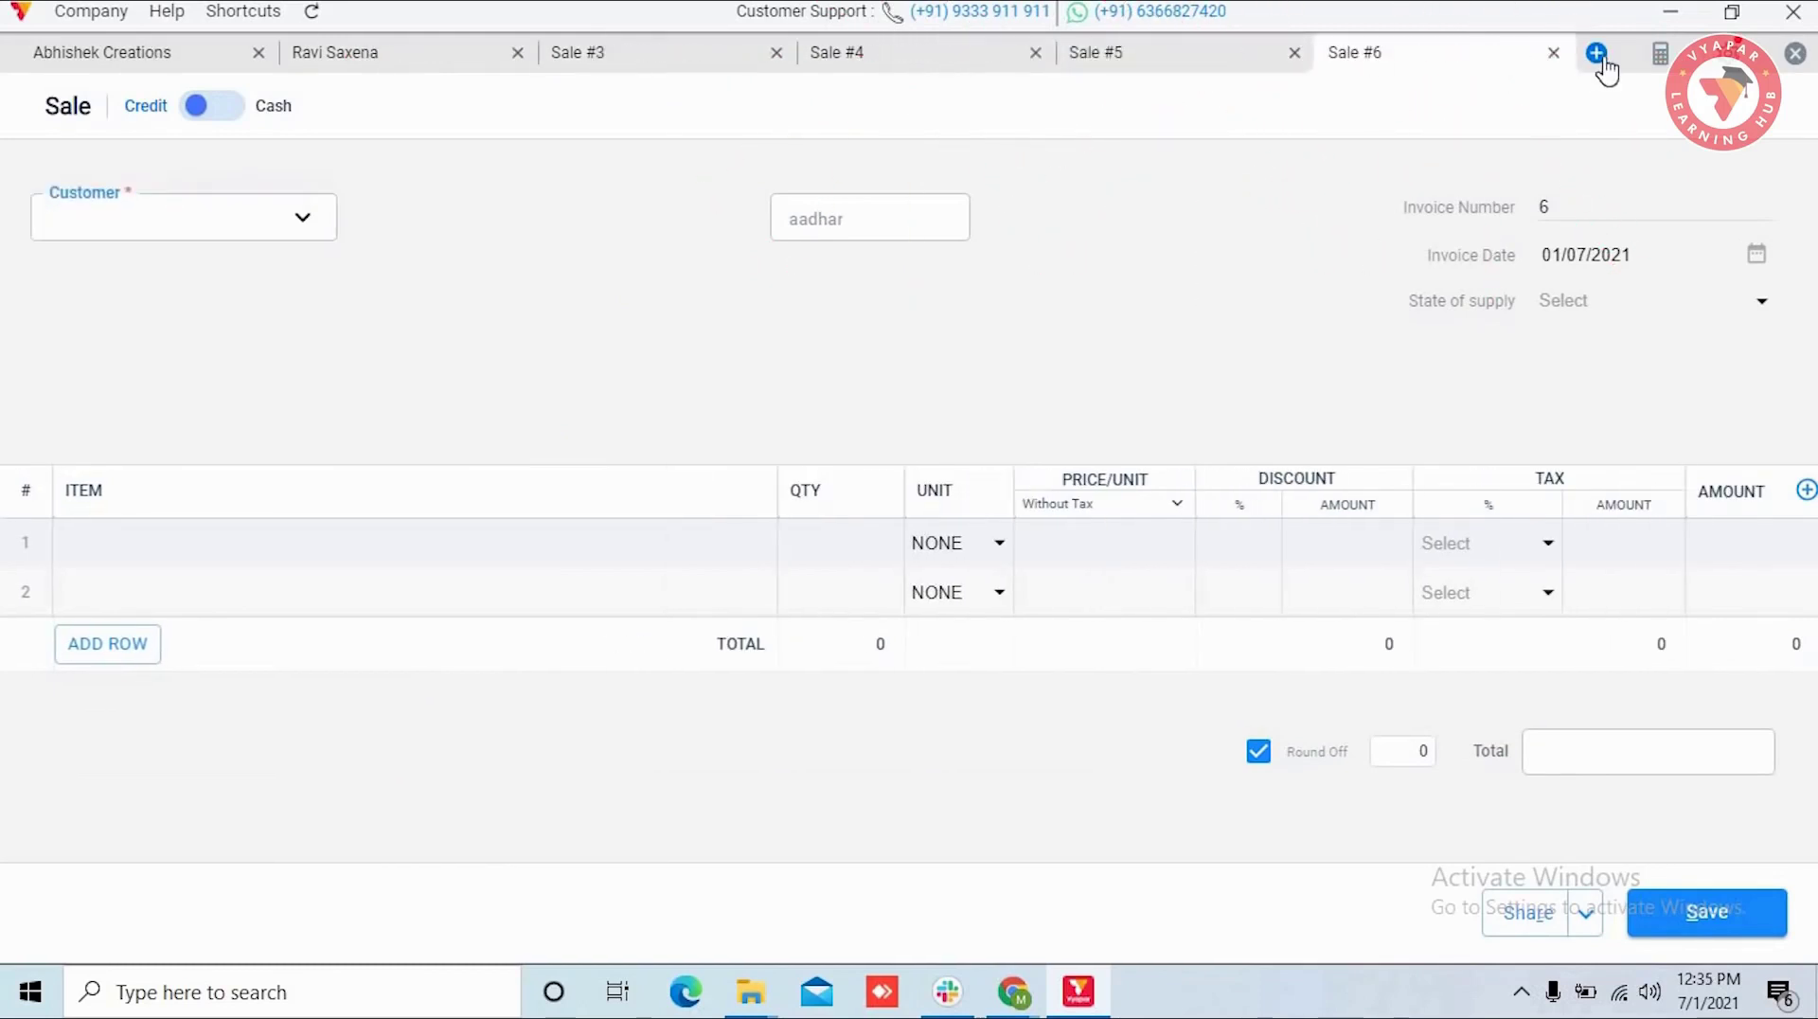
{"action": "left_click", "coordinate": [1597, 53]}
{"action": "left_click", "coordinate": [1597, 53]}
{"action": "left_click", "coordinate": [1597, 53]}
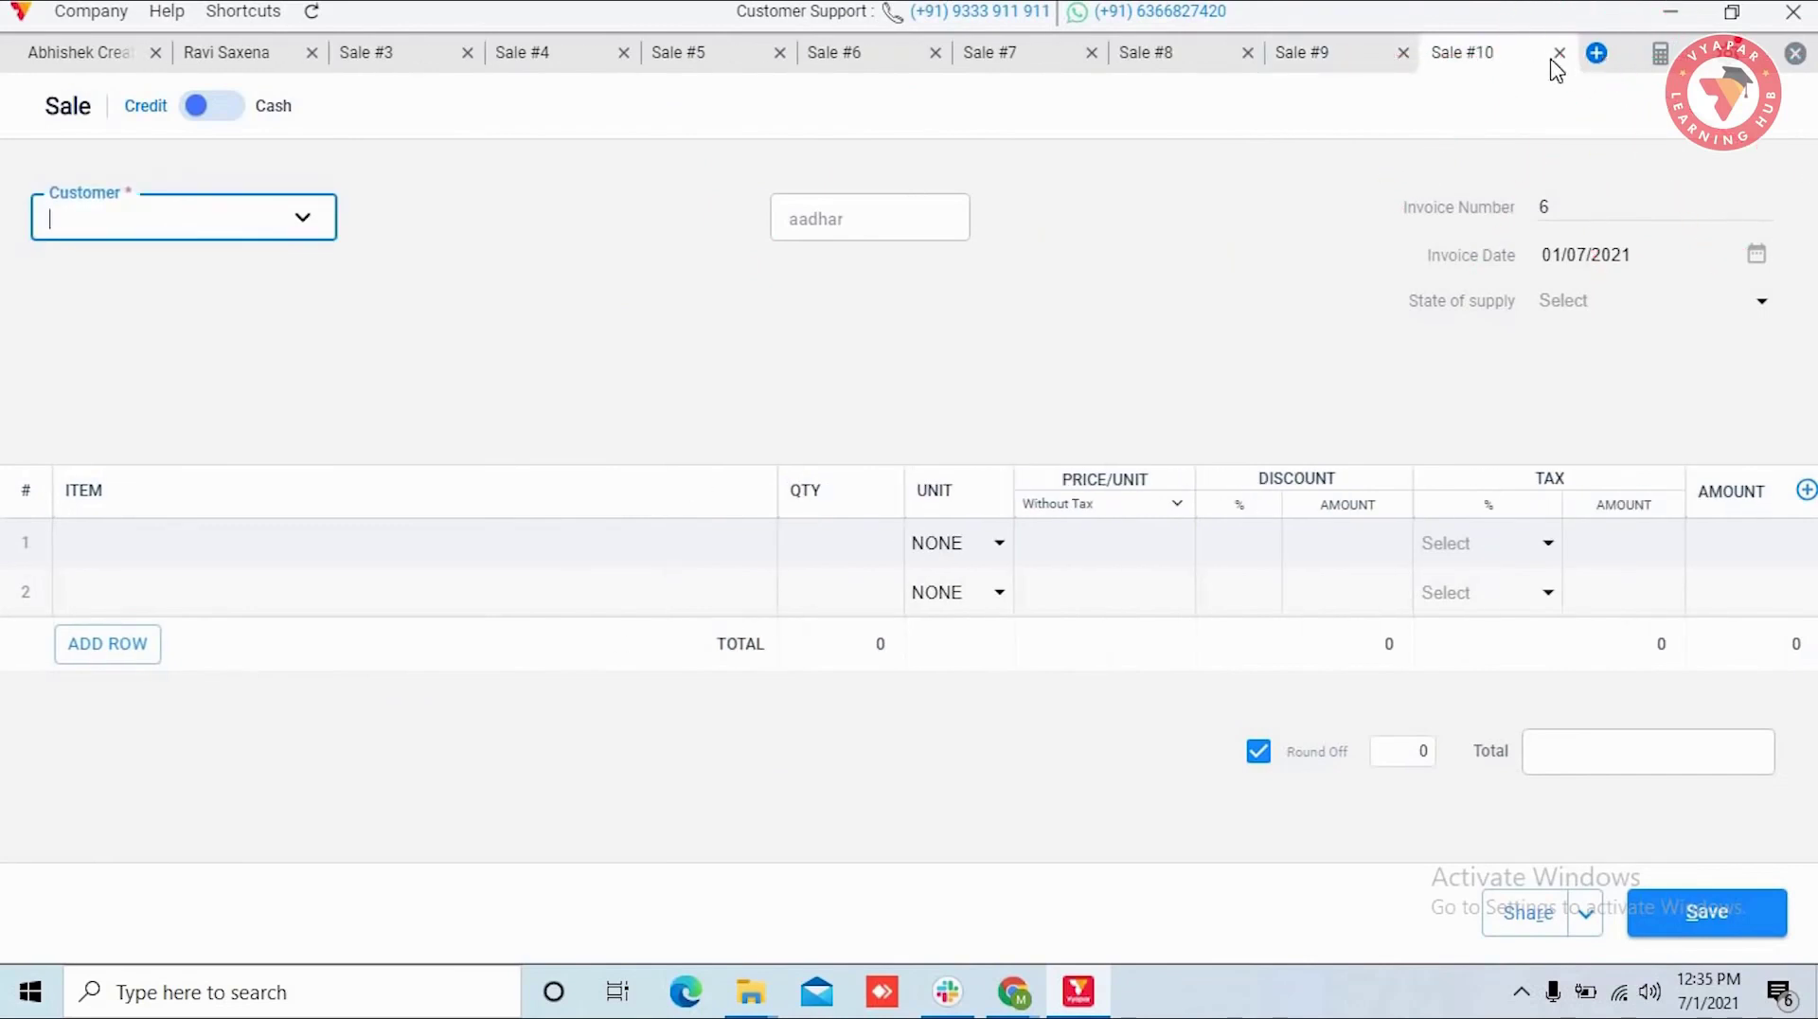
{"action": "left_click", "coordinate": [1596, 53]}
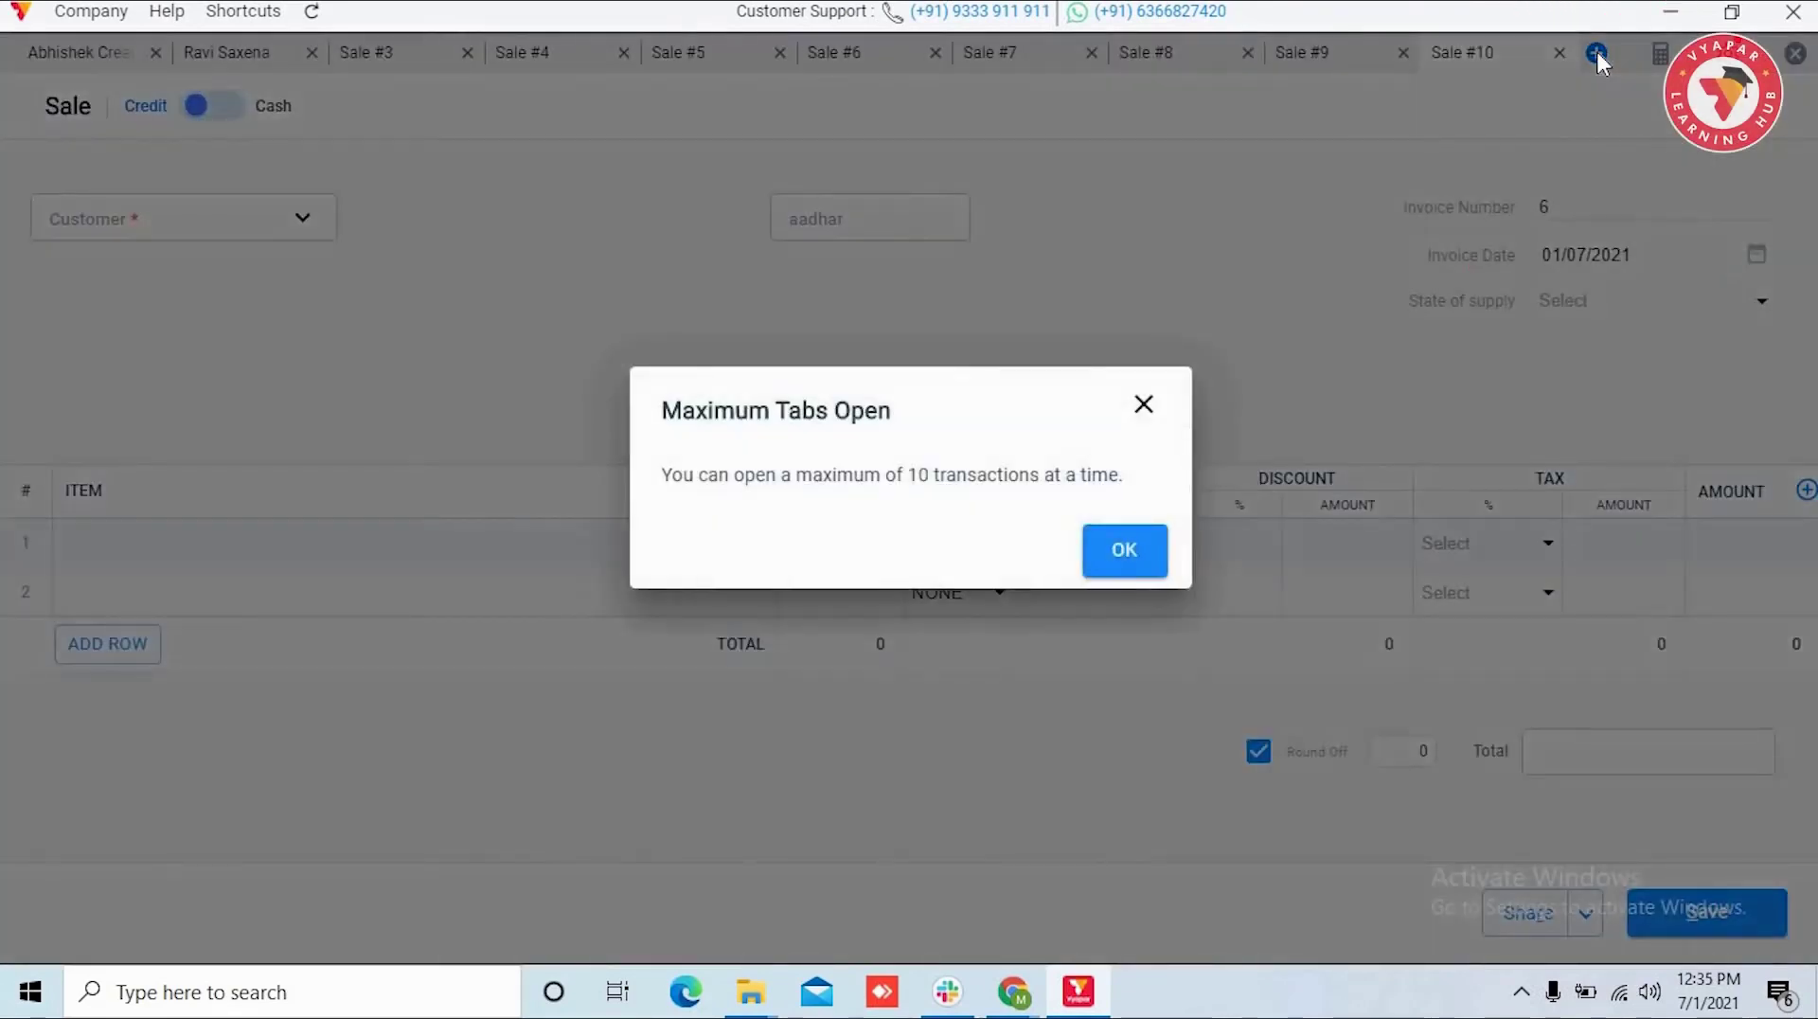
{"action": "left_click", "coordinate": [1123, 559]}
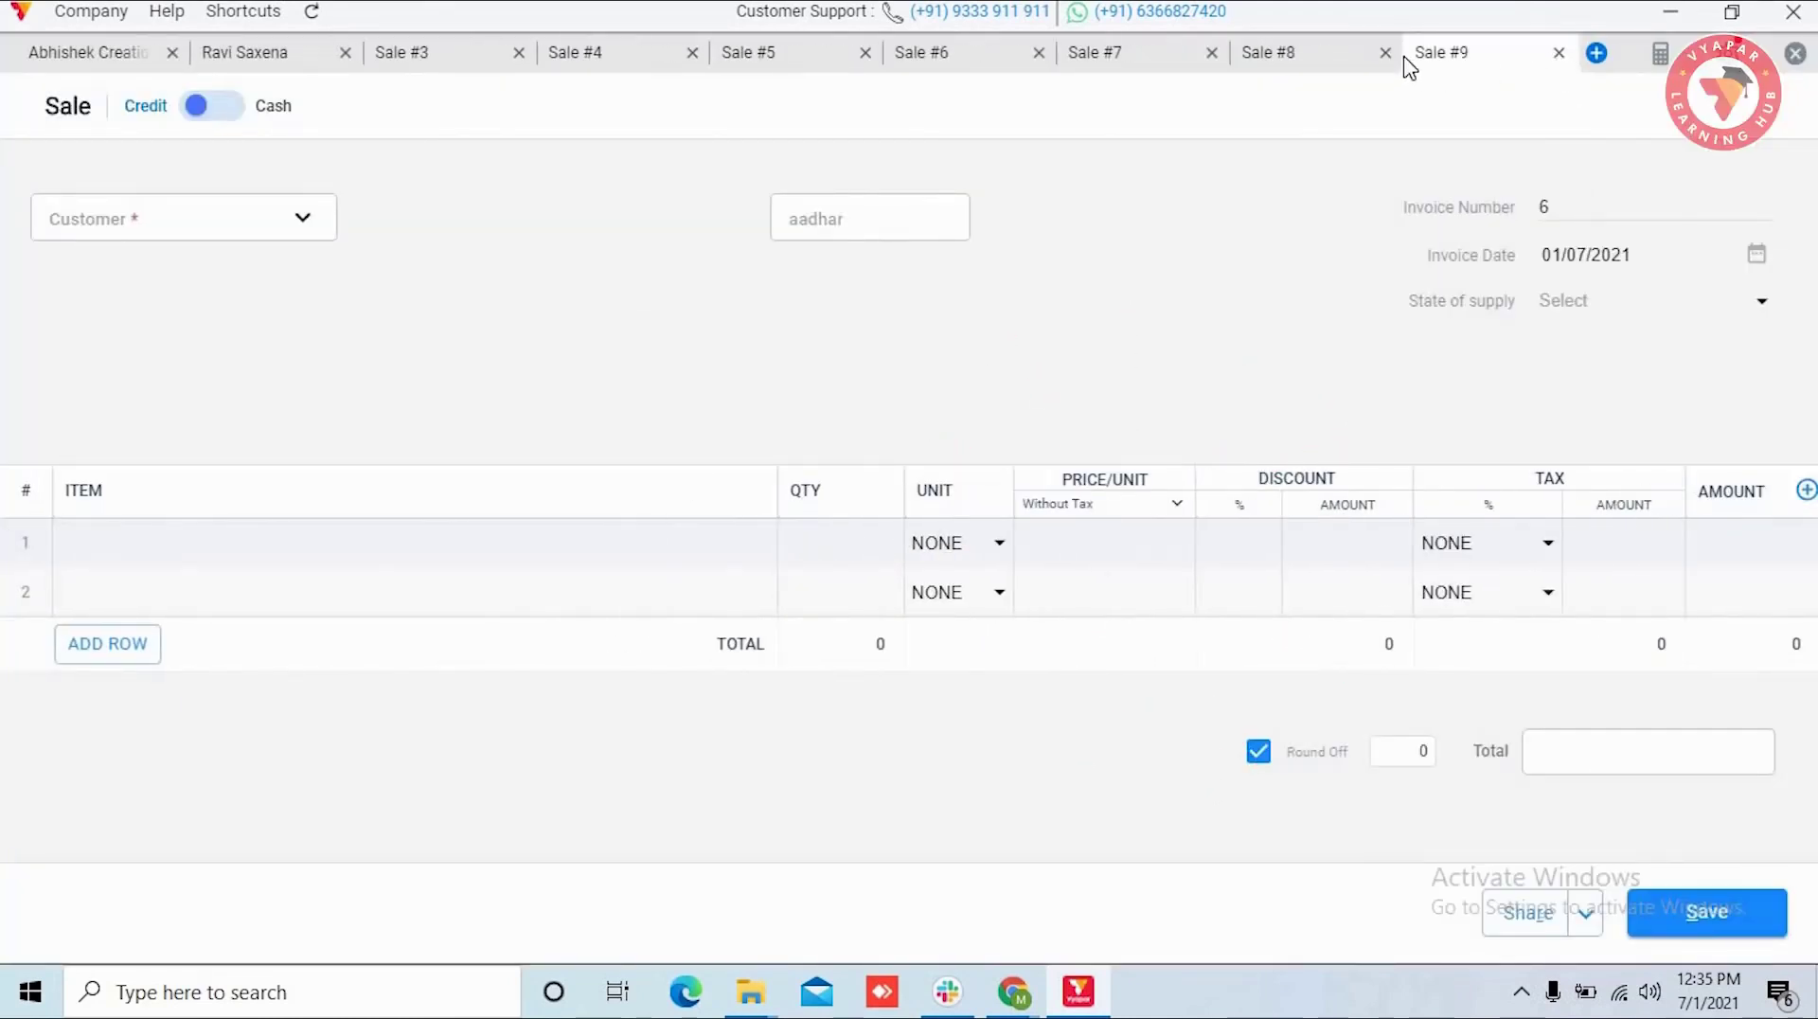
{"action": "left_click", "coordinate": [1213, 54]}
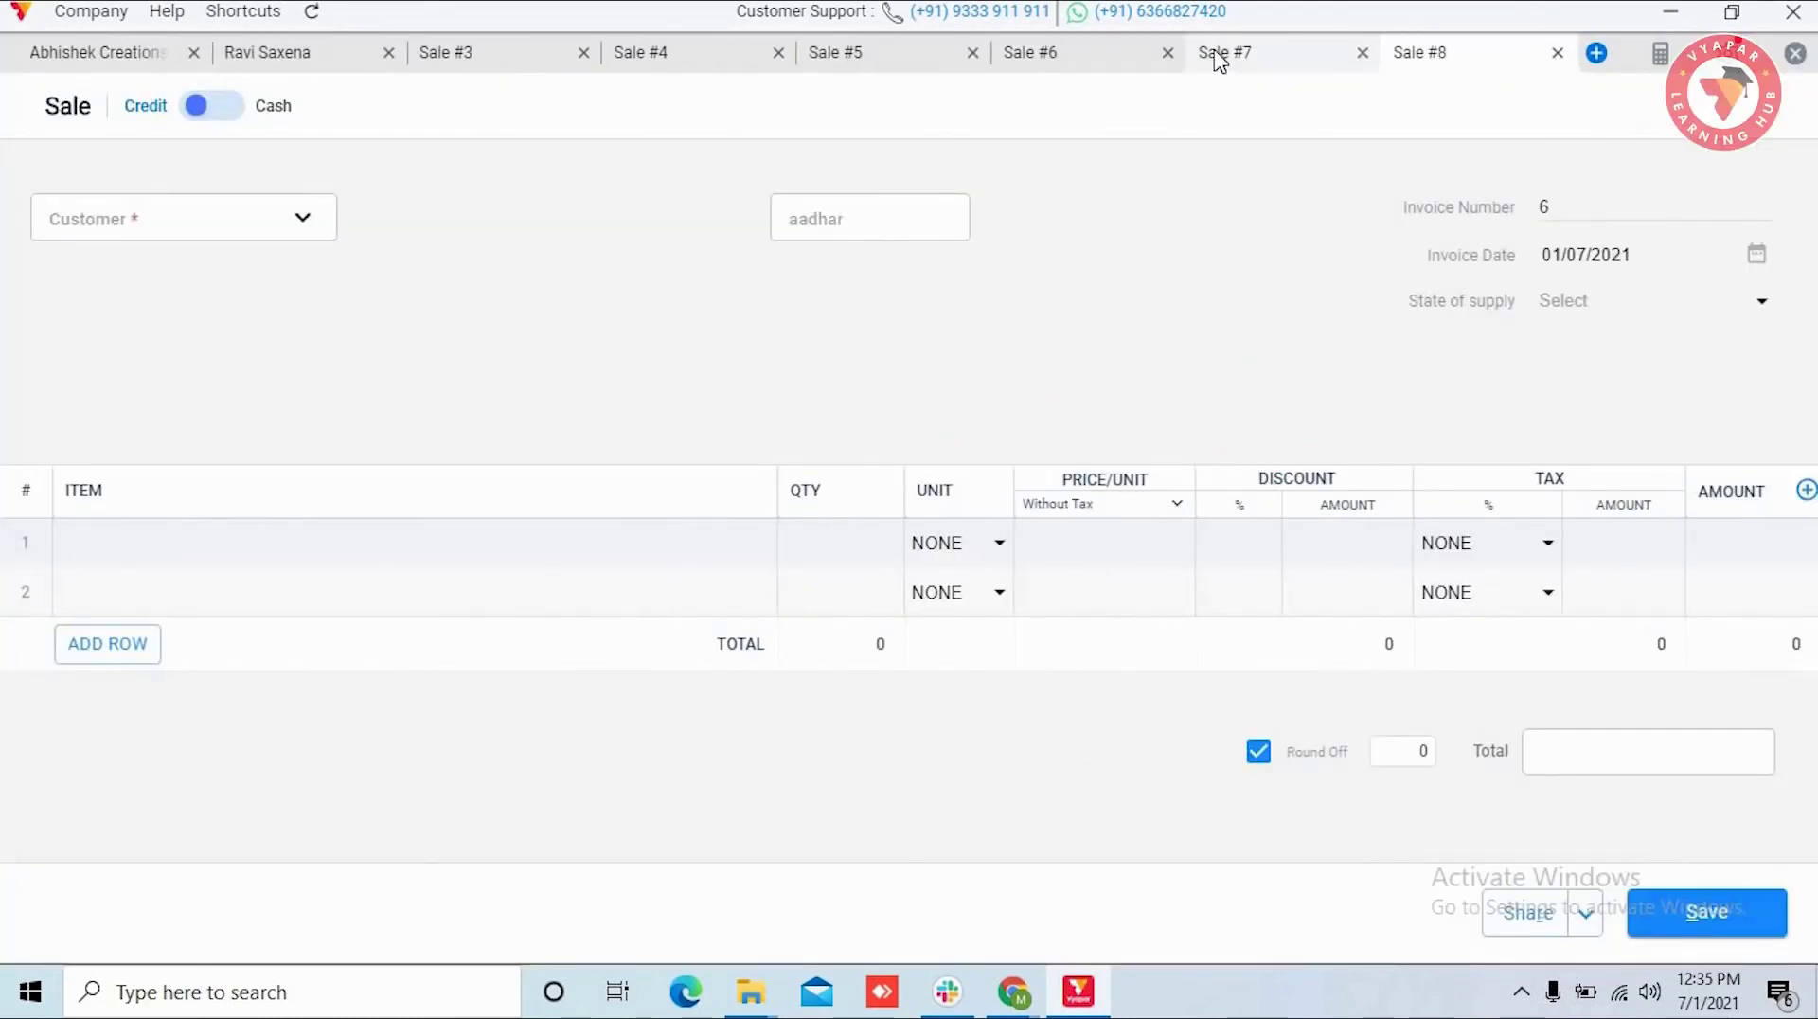
{"action": "left_click", "coordinate": [1173, 54]}
{"action": "left_click", "coordinate": [398, 54]}
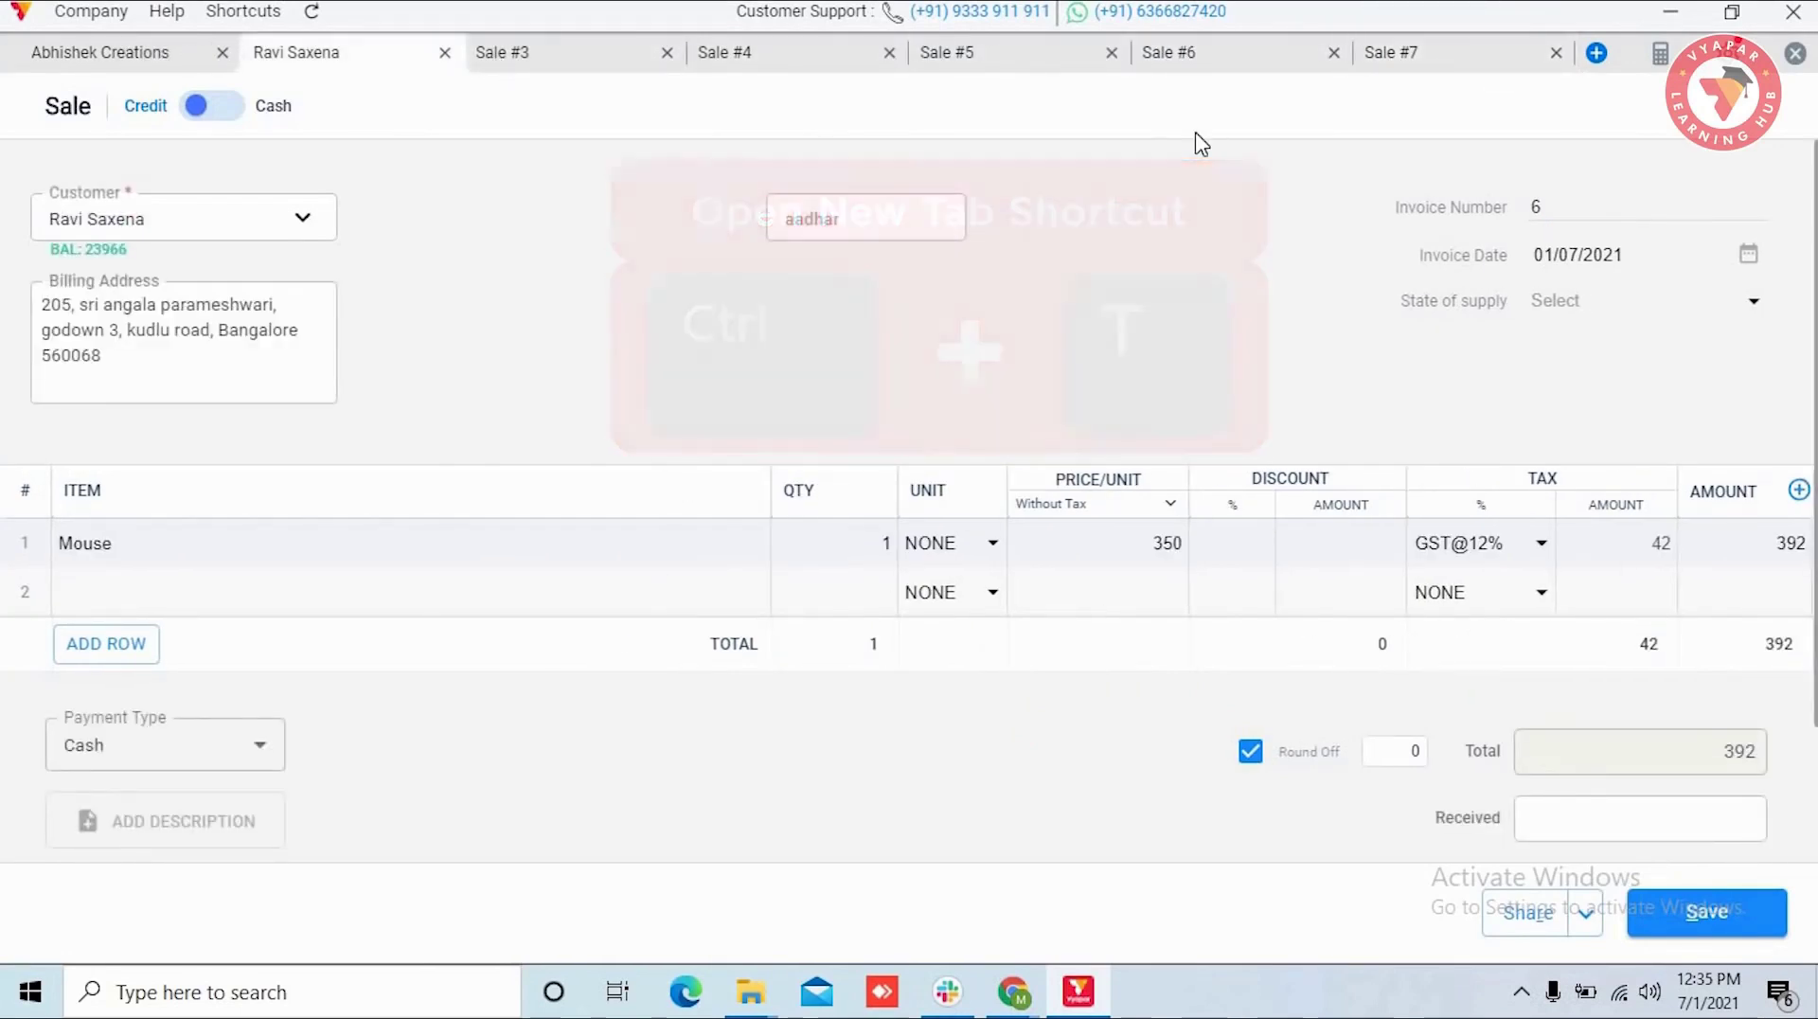
Open and discard Sale #8 with Ctrl+T/Ctrl+W, then cycle tabs back to Abhishek Creations' invoice.
{"action": "key", "text": "ctrl+t"}
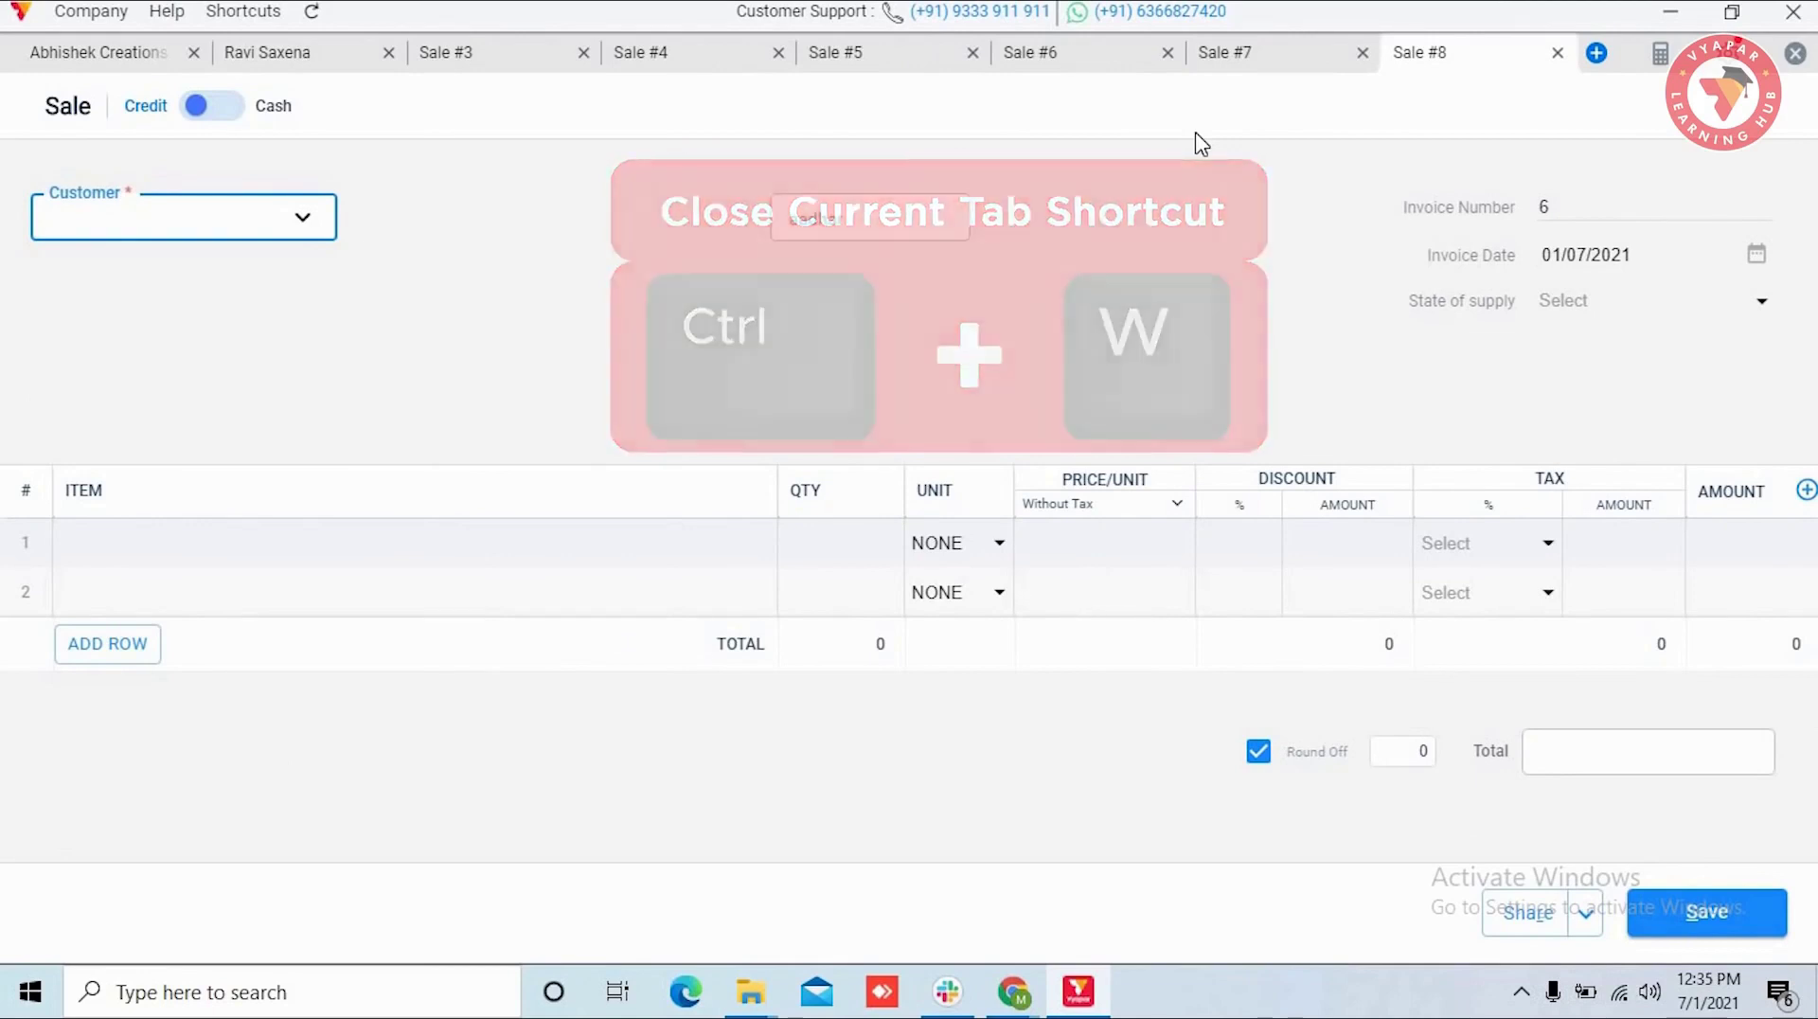
{"action": "key", "text": "ctrl+w"}
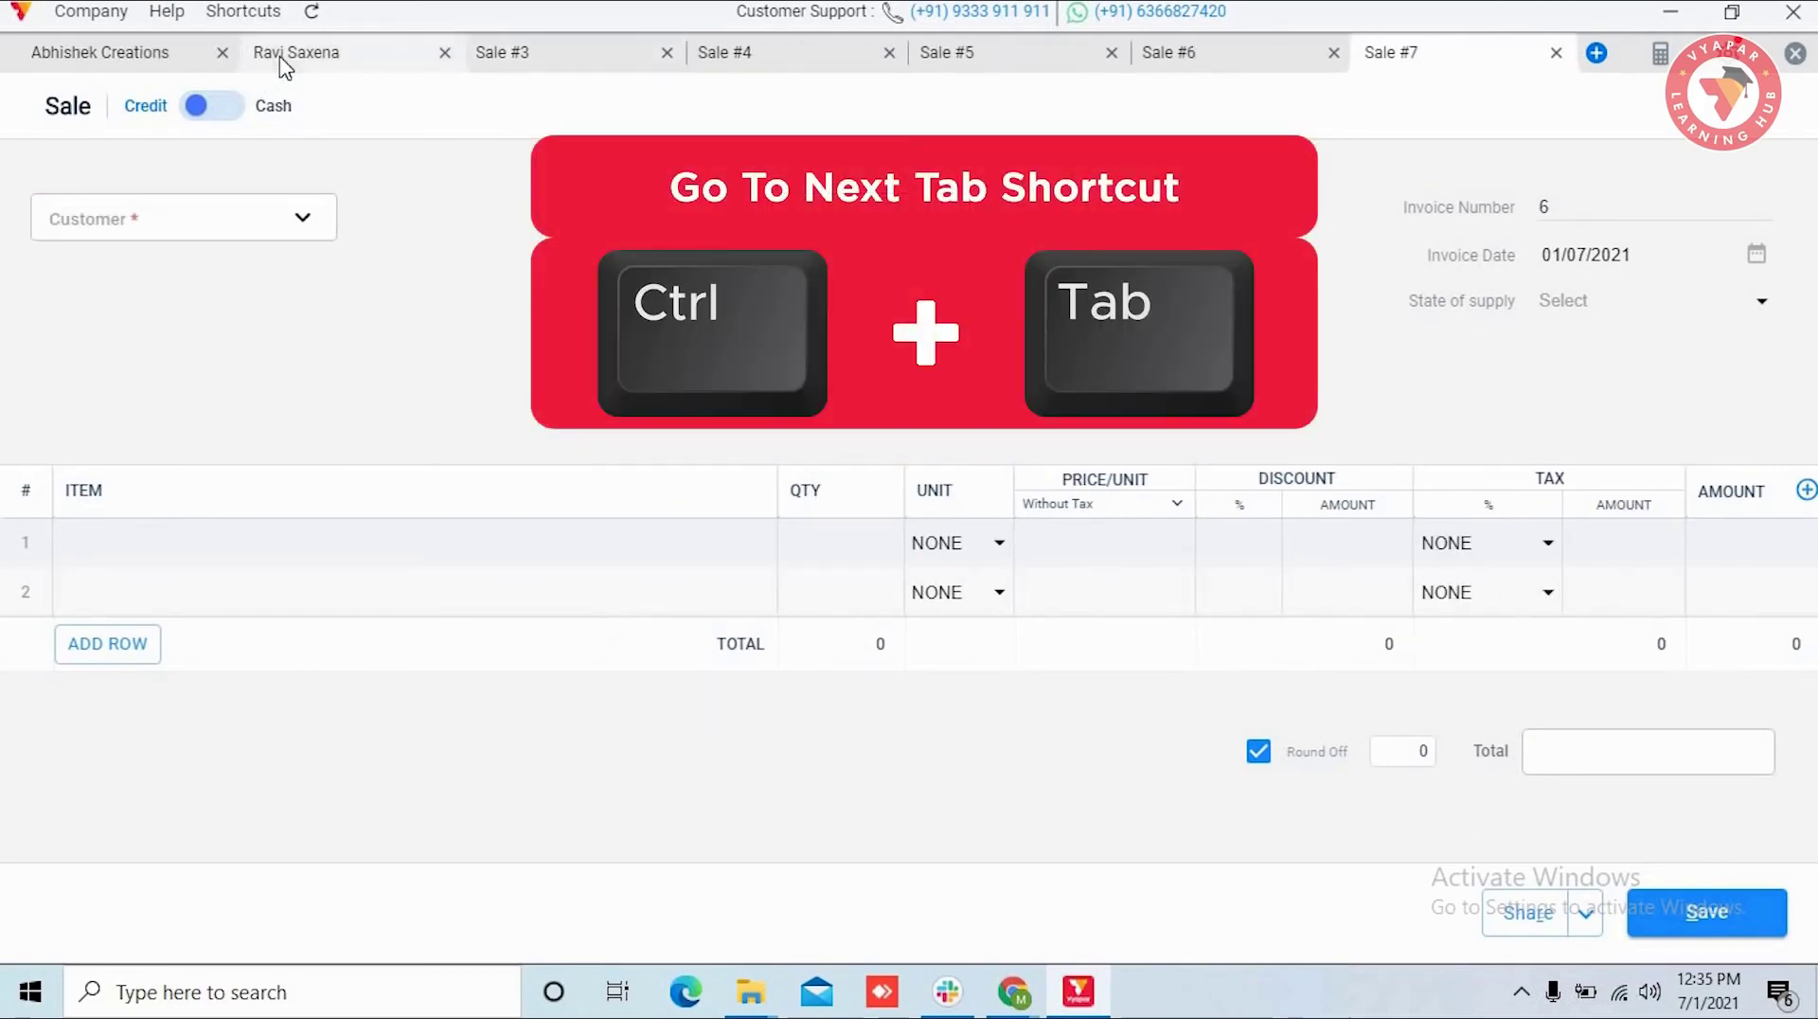
{"action": "left_click", "coordinate": [281, 63]}
{"action": "key", "text": "ctrl+Tab"}
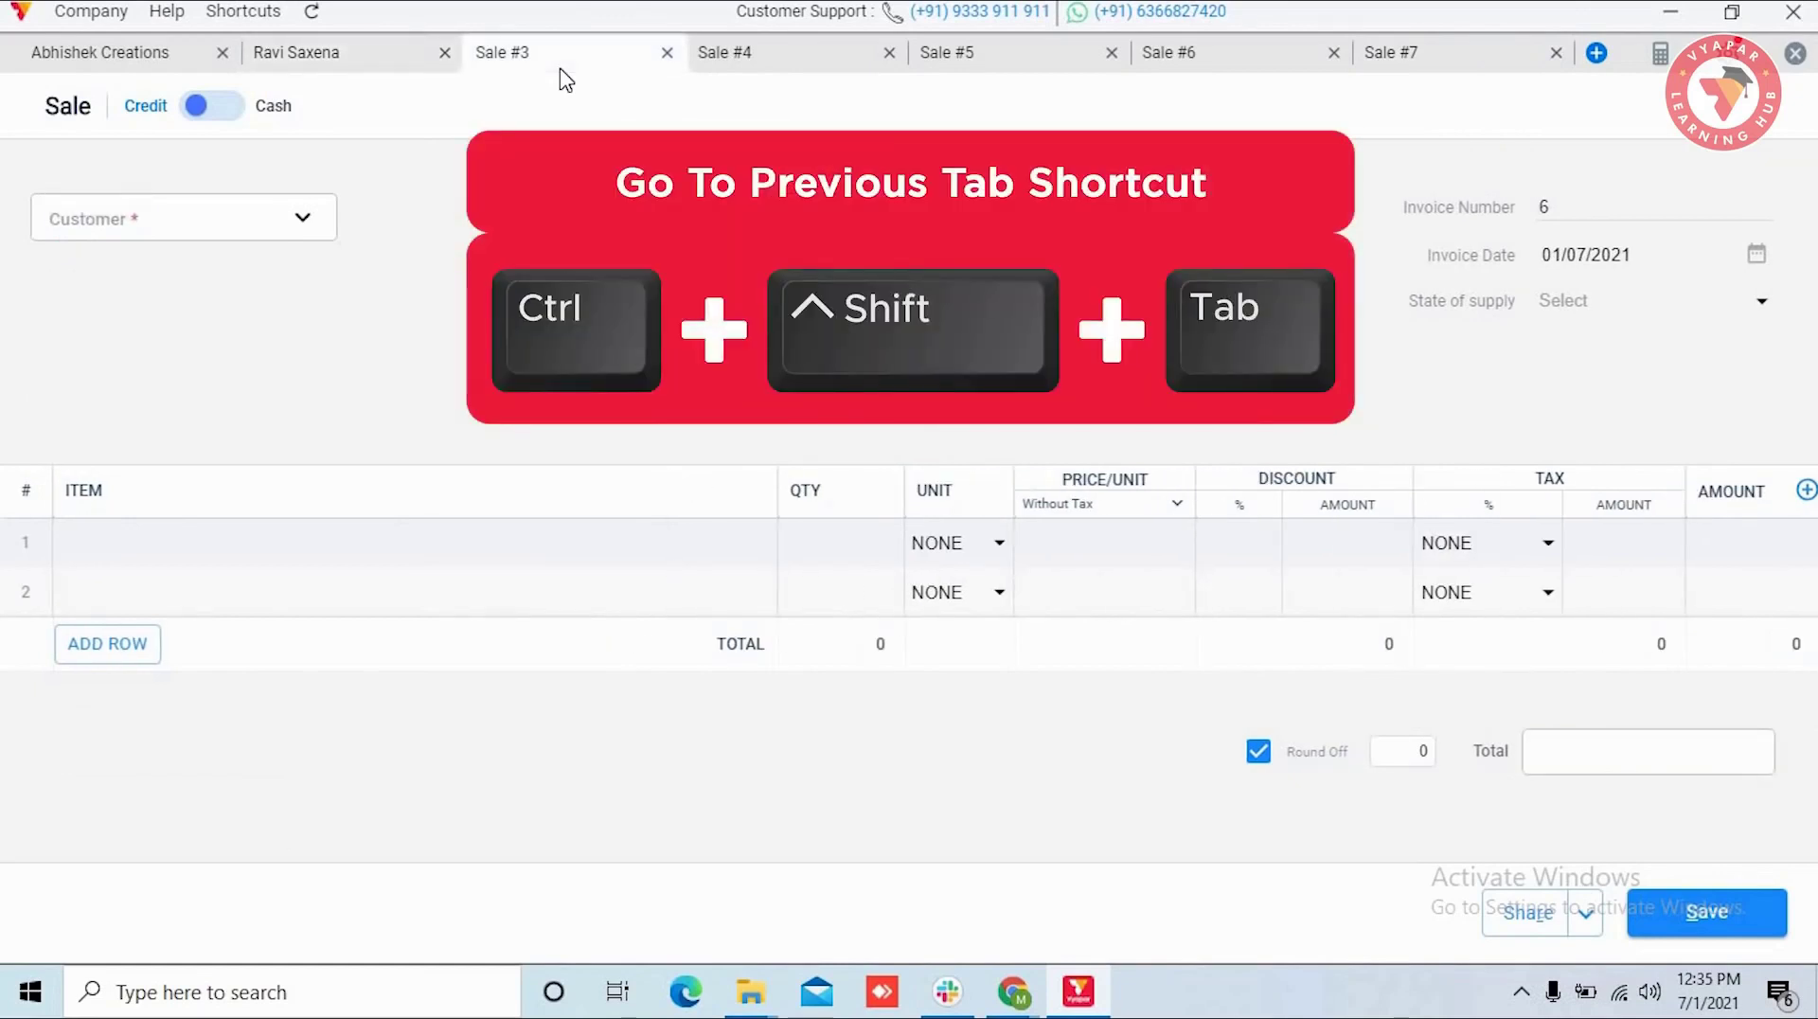
{"action": "key", "text": "ctrl+shift+Tab"}
{"action": "key", "text": "ctrl+shift+Tab"}
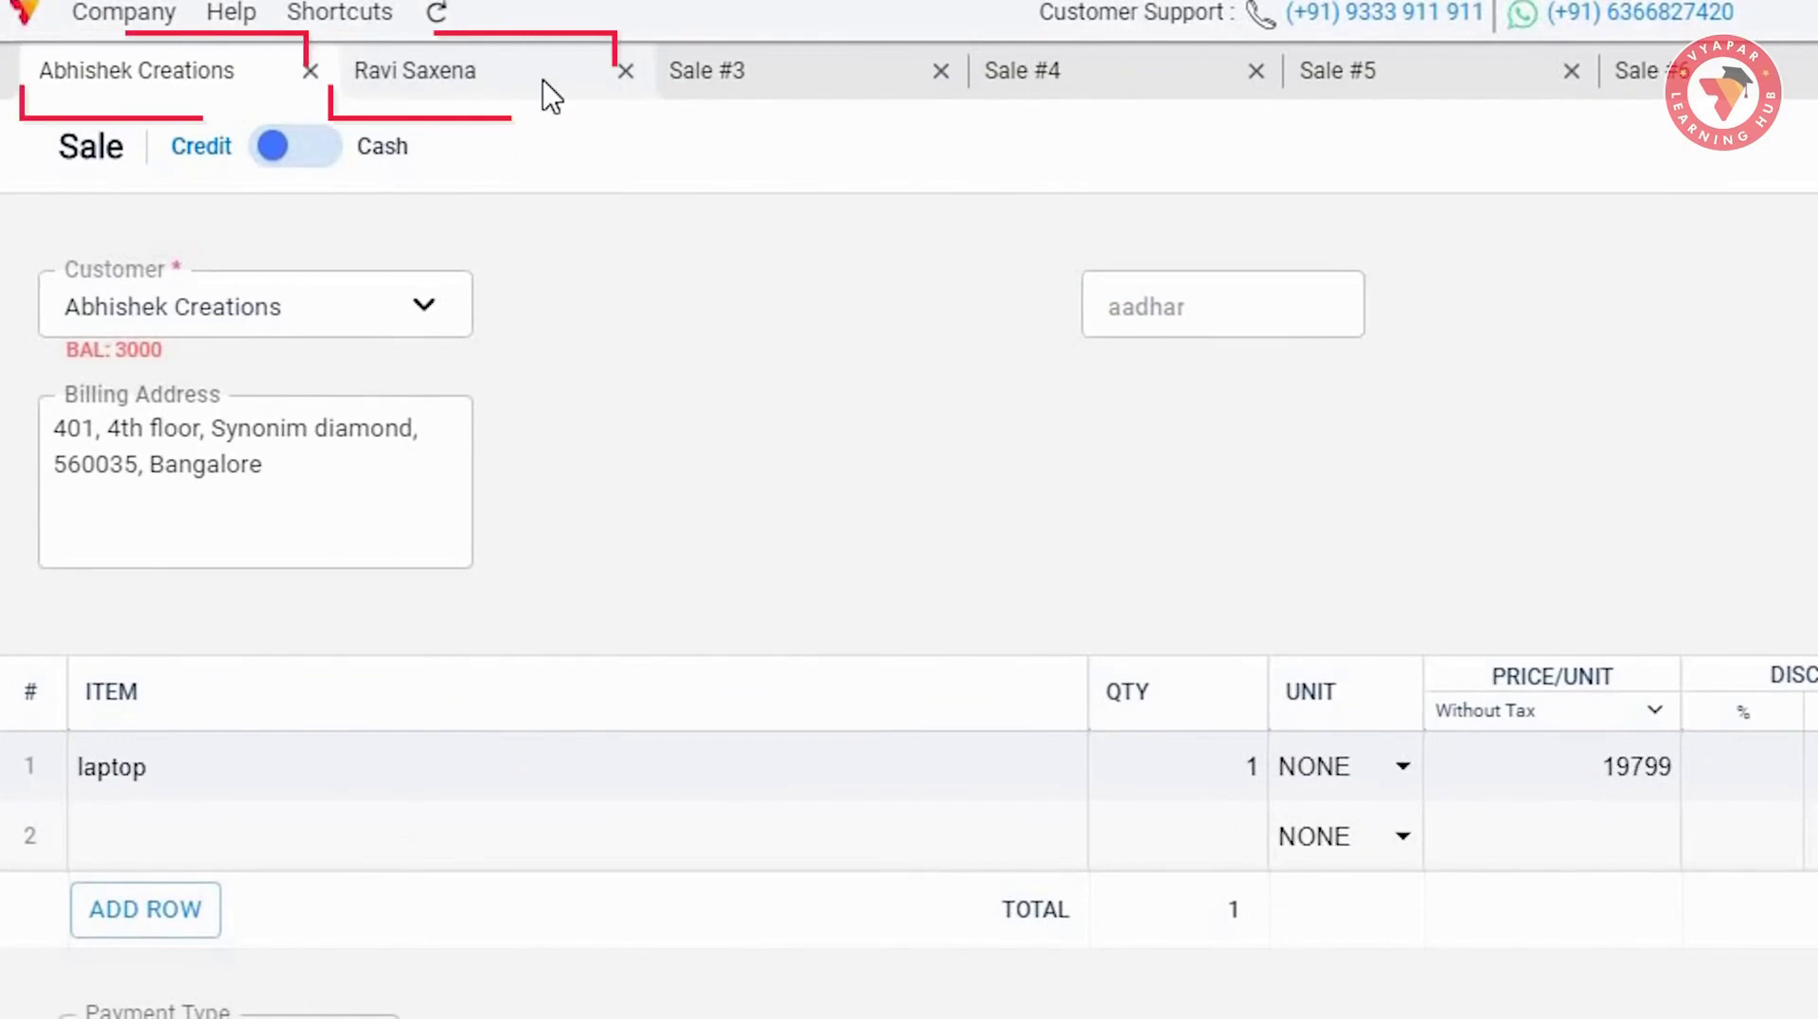
{"action": "left_click", "coordinate": [431, 87]}
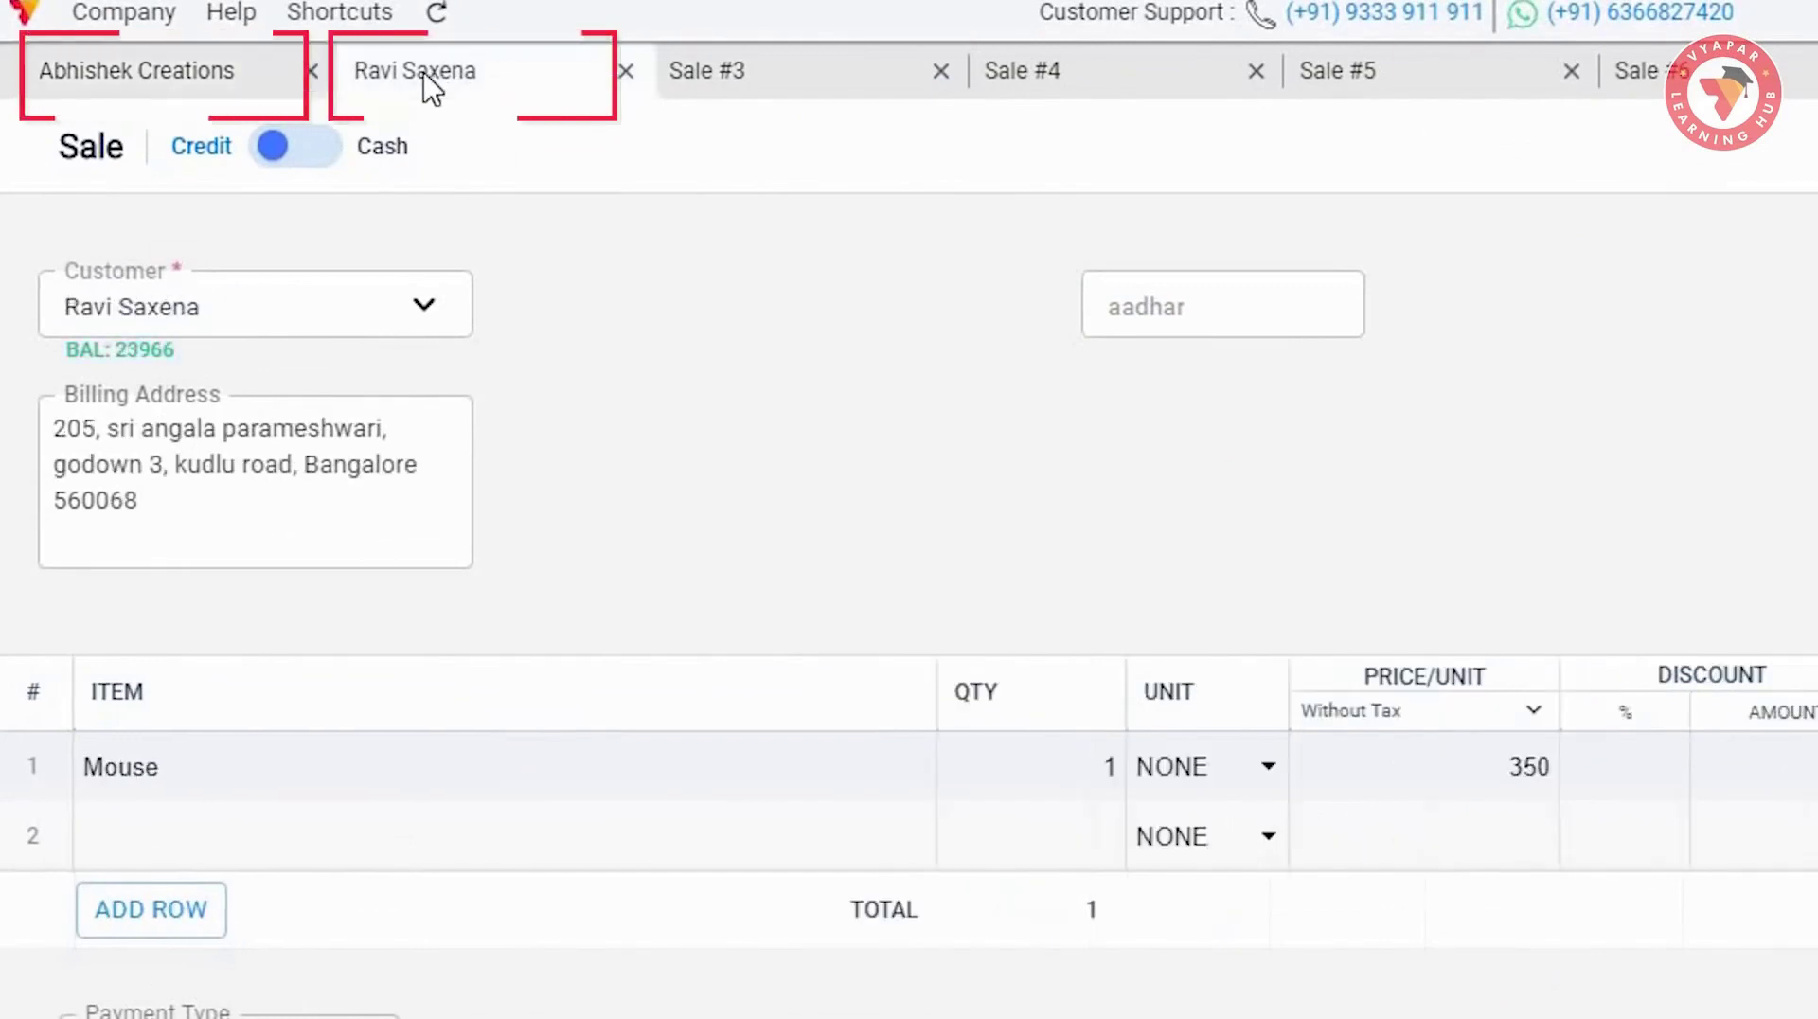
{"action": "left_click", "coordinate": [182, 89]}
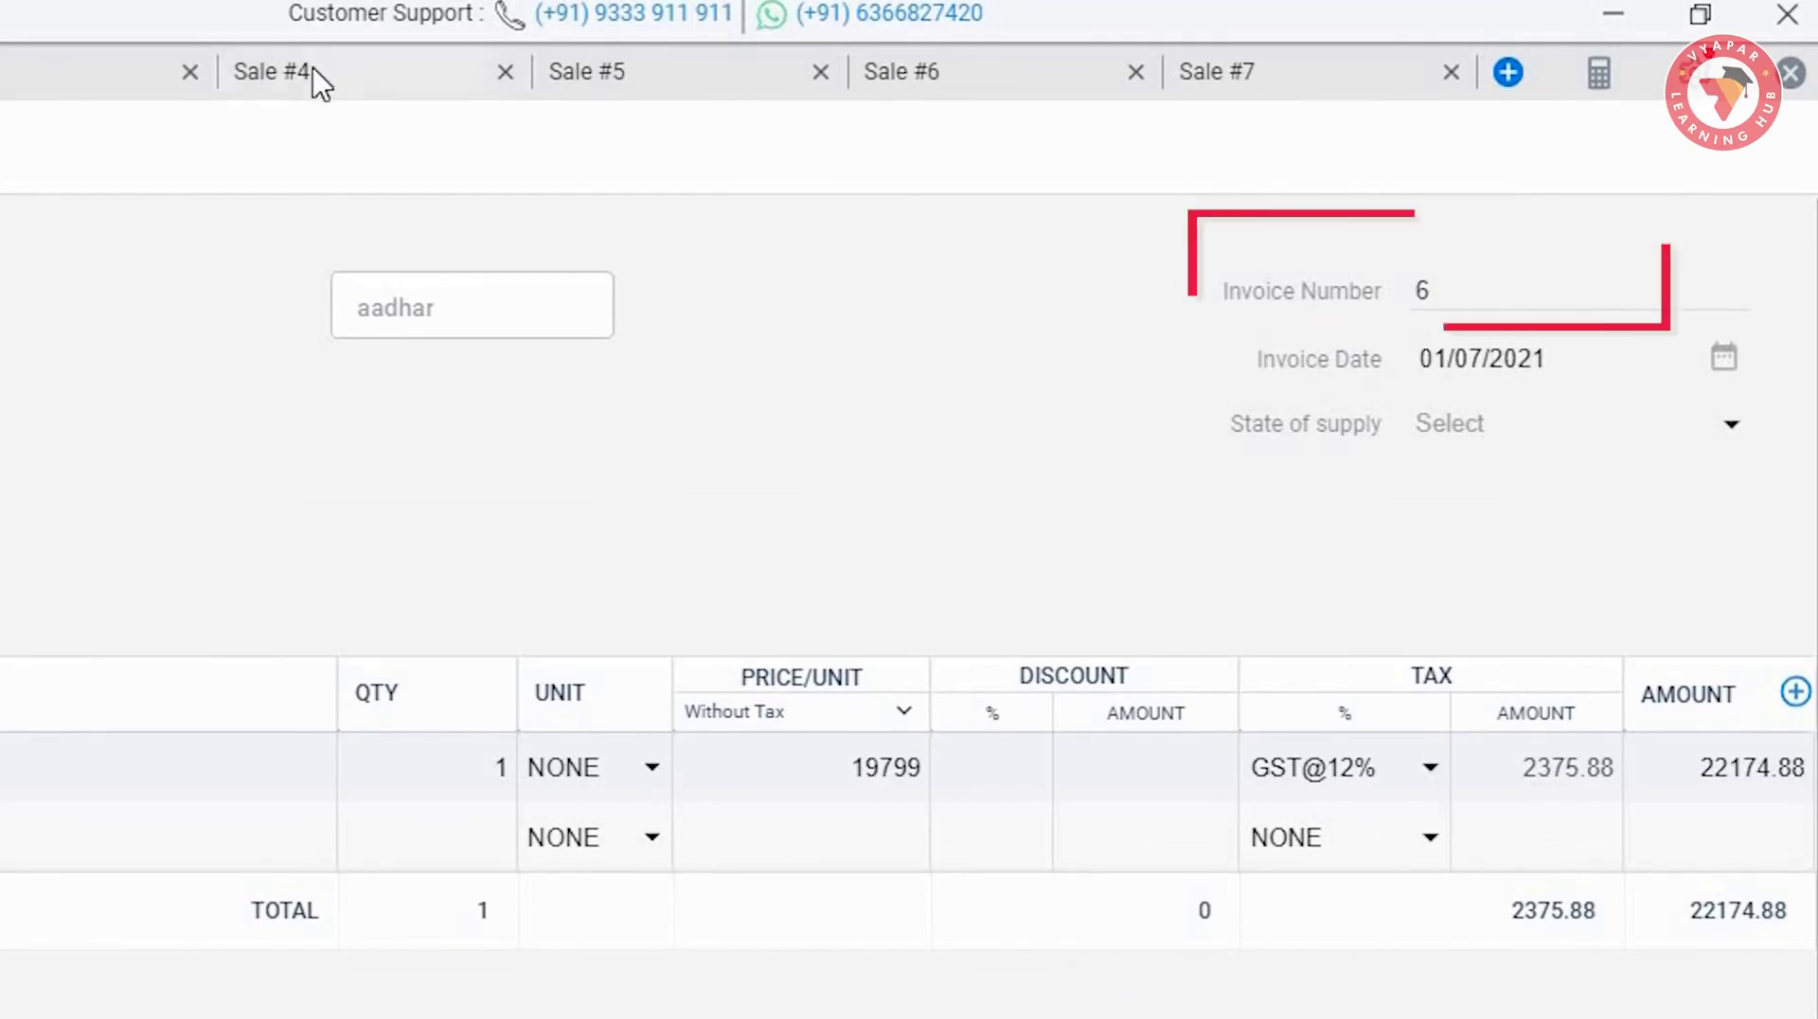
{"action": "left_click", "coordinate": [347, 84]}
{"action": "left_click", "coordinate": [669, 73]}
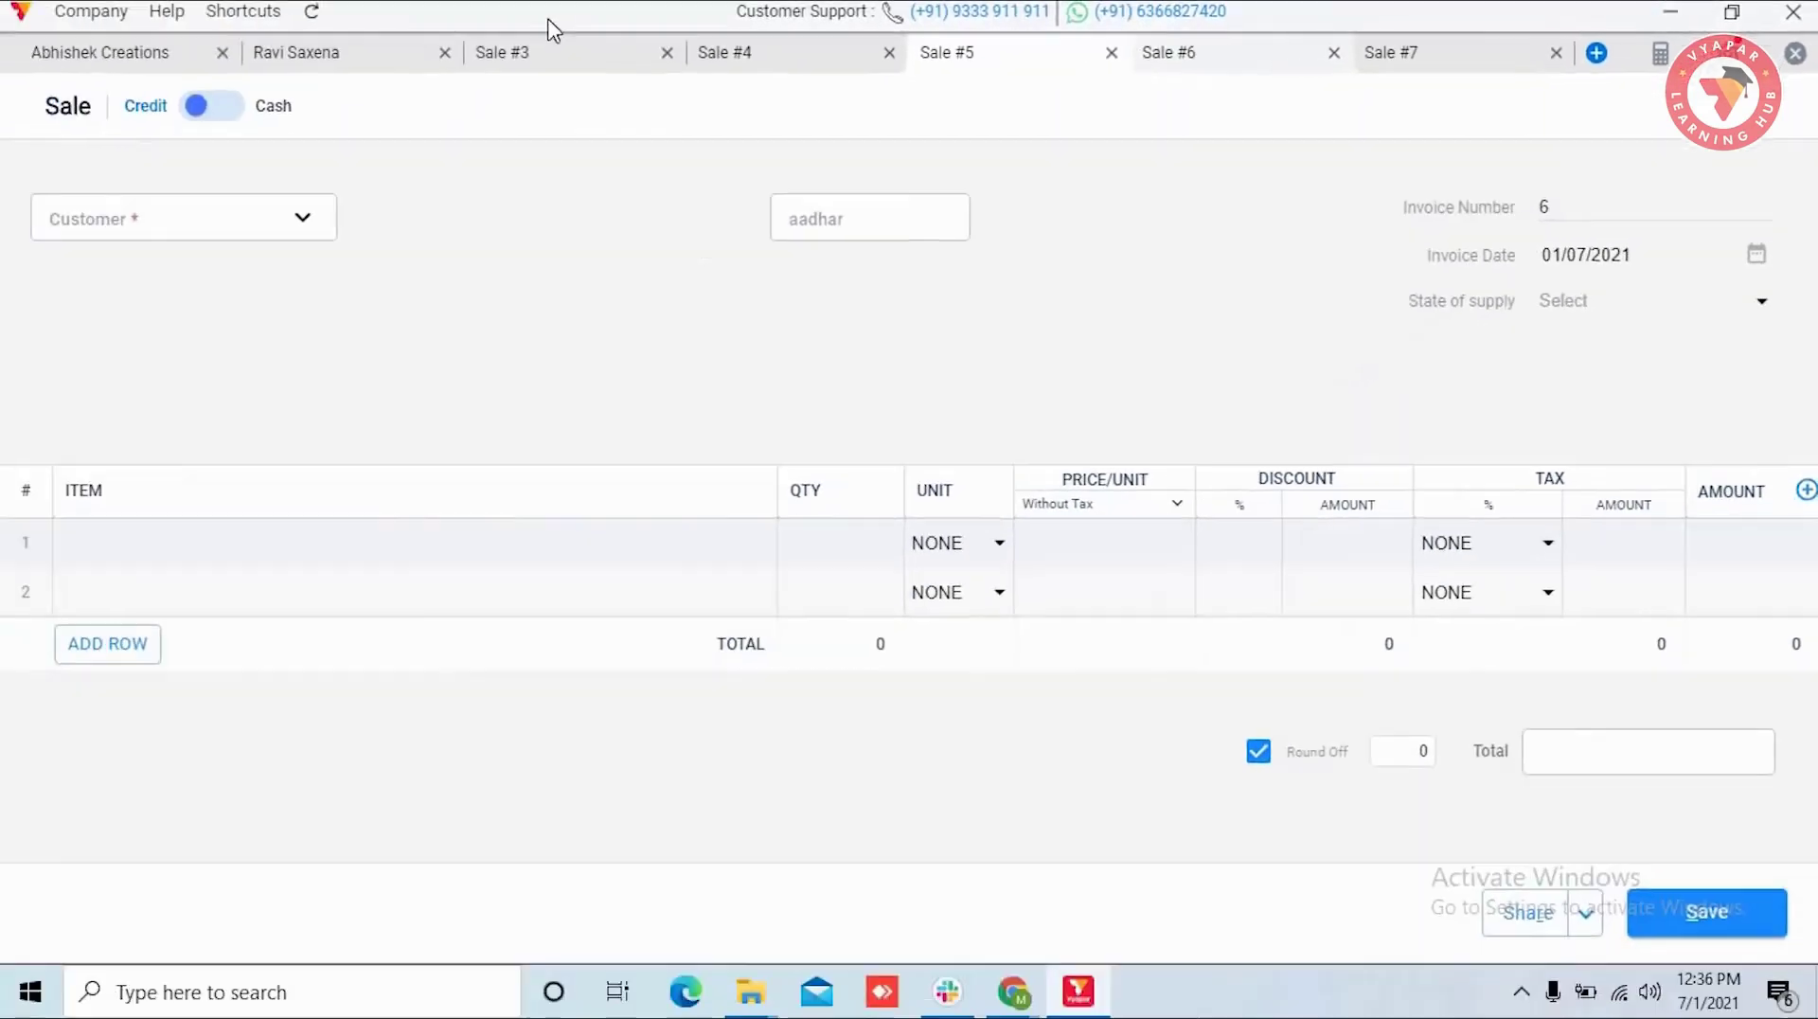
{"action": "left_click", "coordinate": [994, 74]}
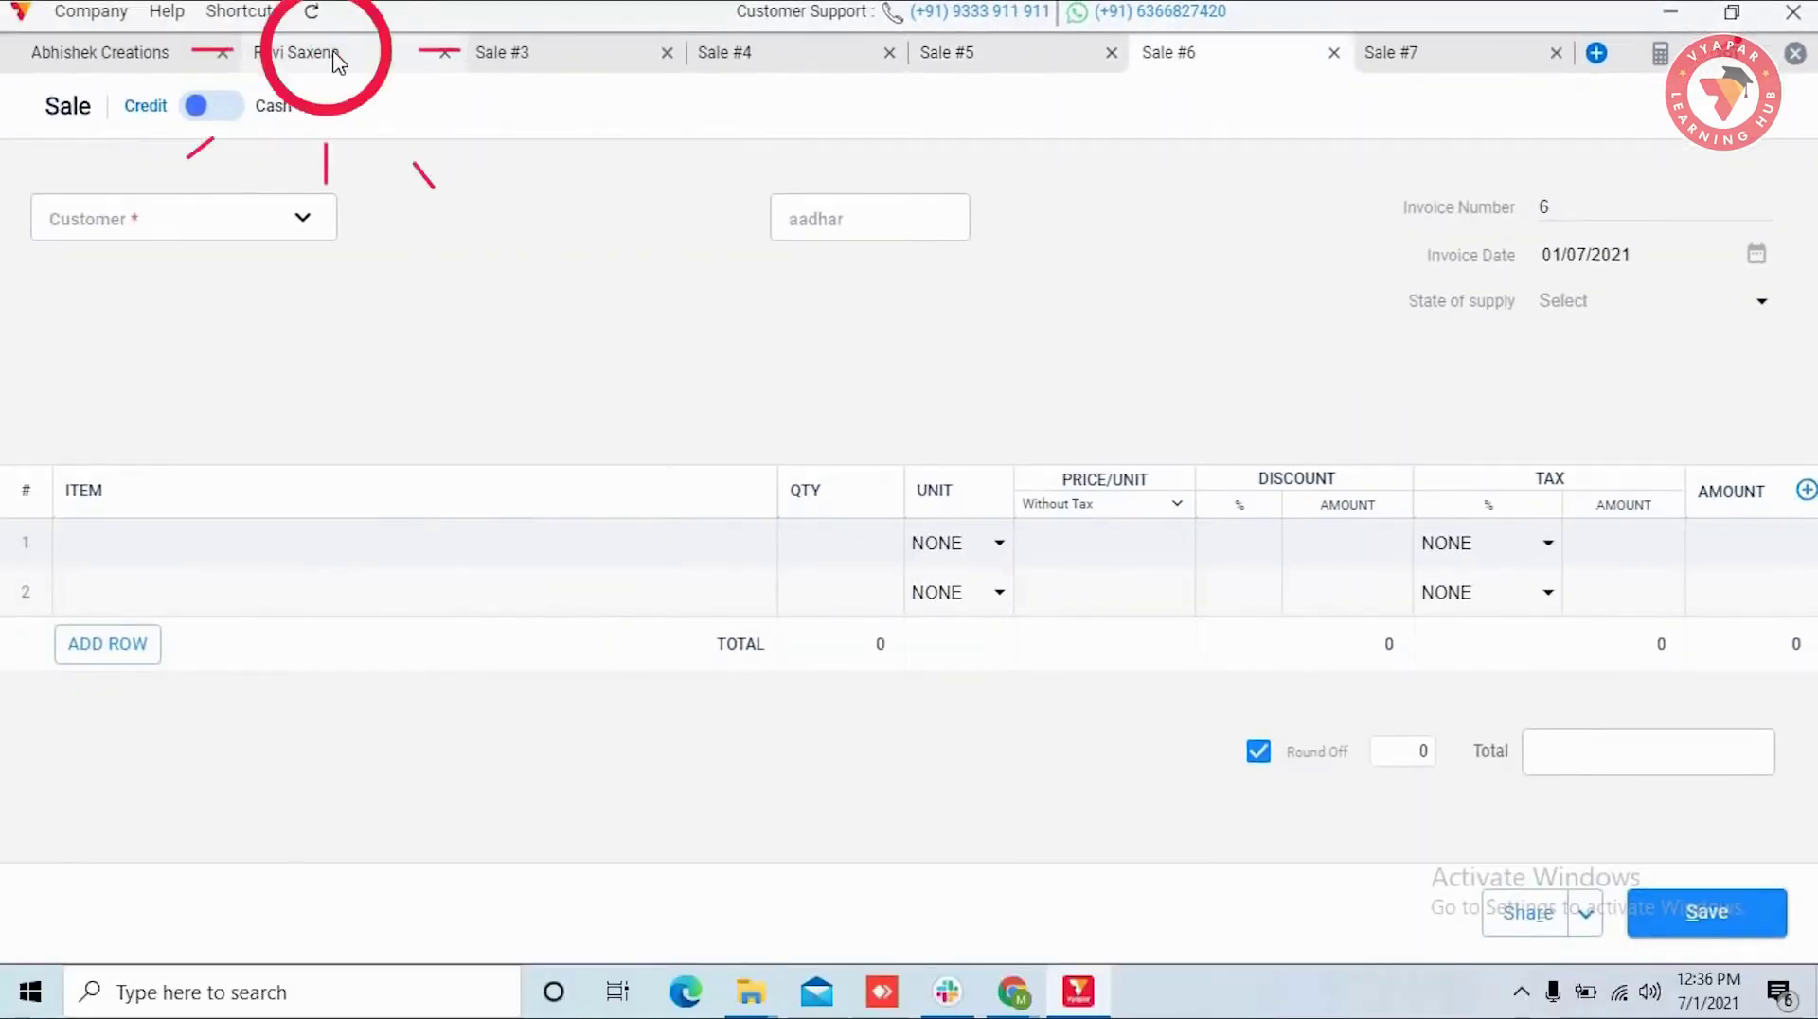
{"action": "left_click", "coordinate": [336, 57]}
{"action": "left_click", "coordinate": [1721, 916]}
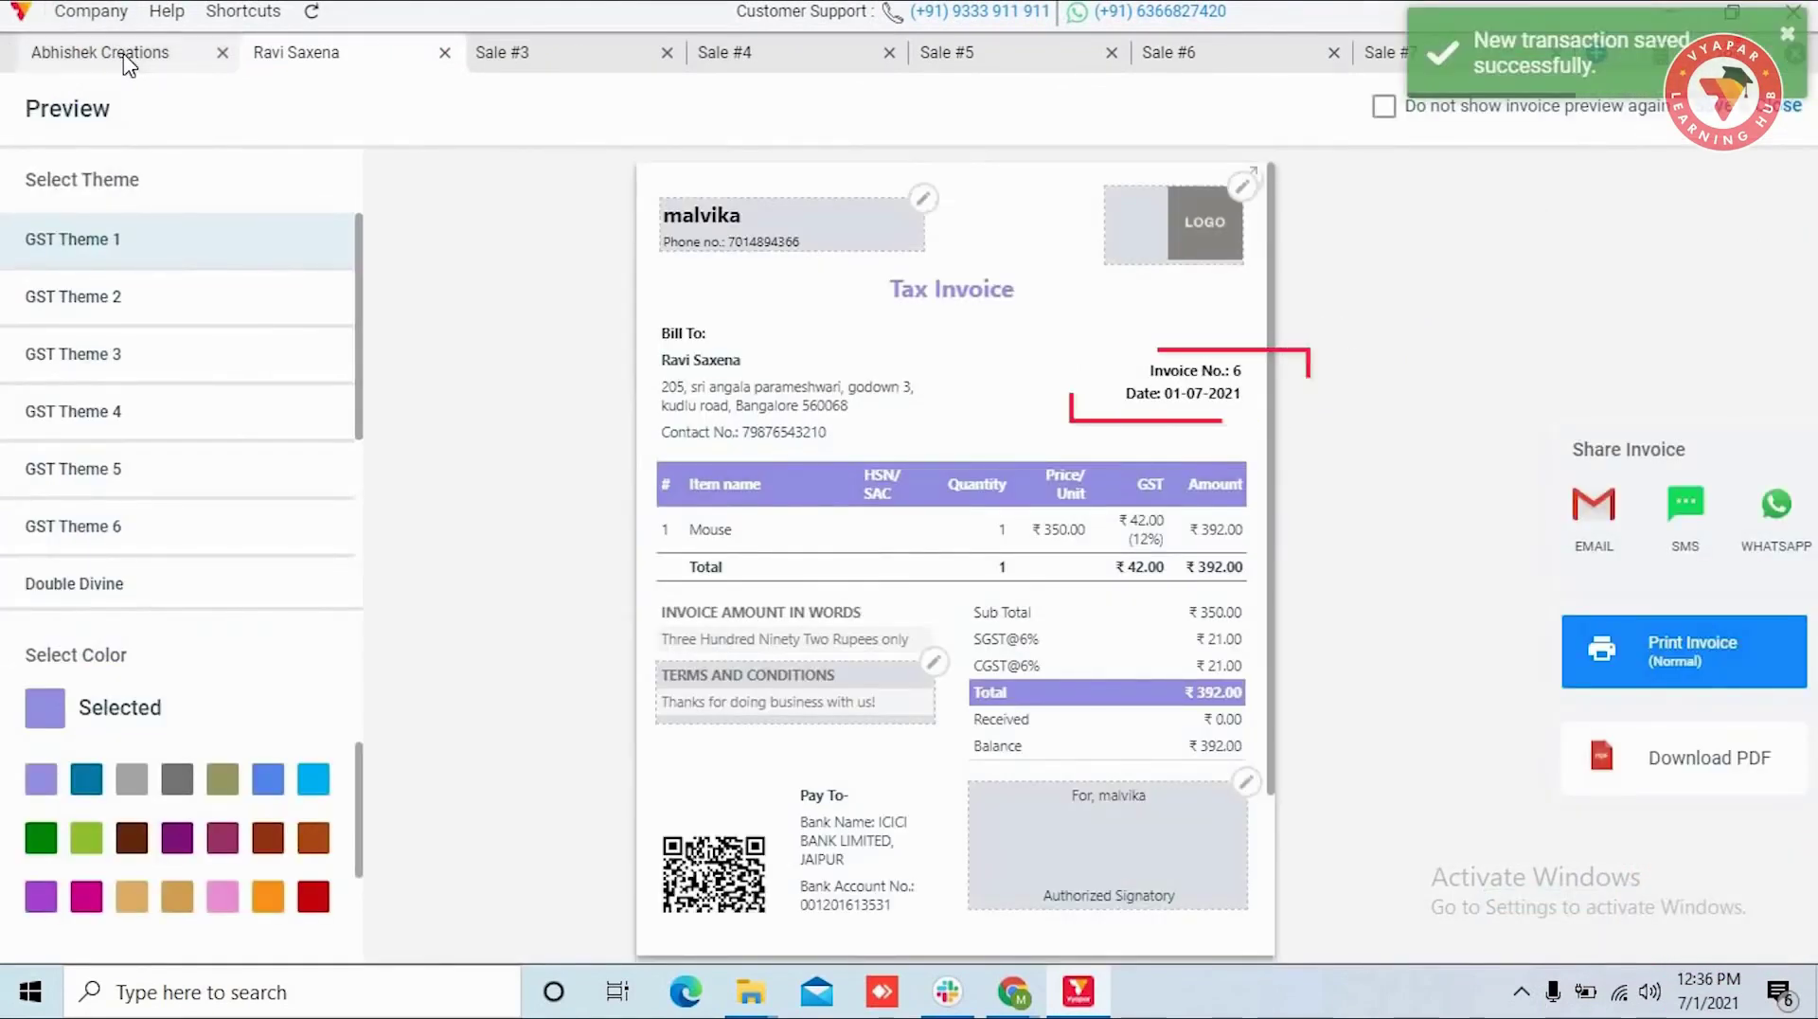
{"action": "left_click", "coordinate": [124, 57]}
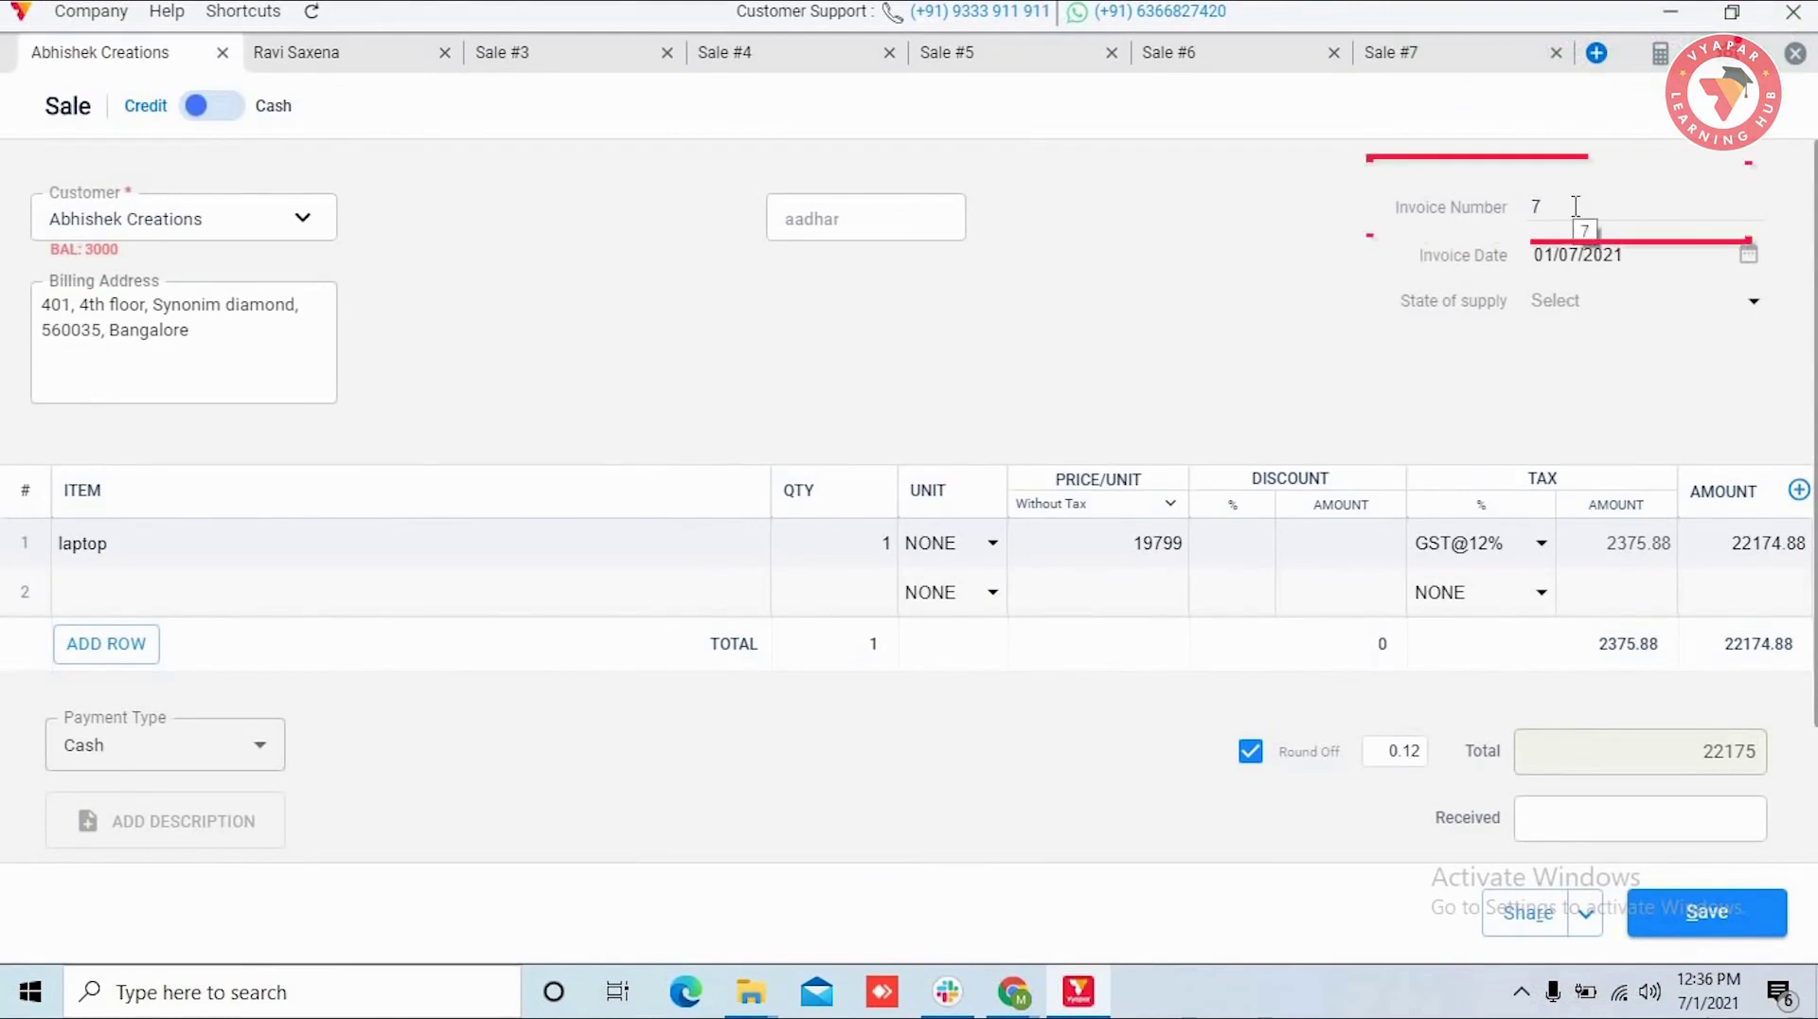
Discard the remaining blank sale tabs and confirm closing all, returning to the Home dashboard.
{"action": "left_click", "coordinate": [1558, 54]}
{"action": "left_click", "coordinate": [1555, 55]}
{"action": "left_click", "coordinate": [1449, 55]}
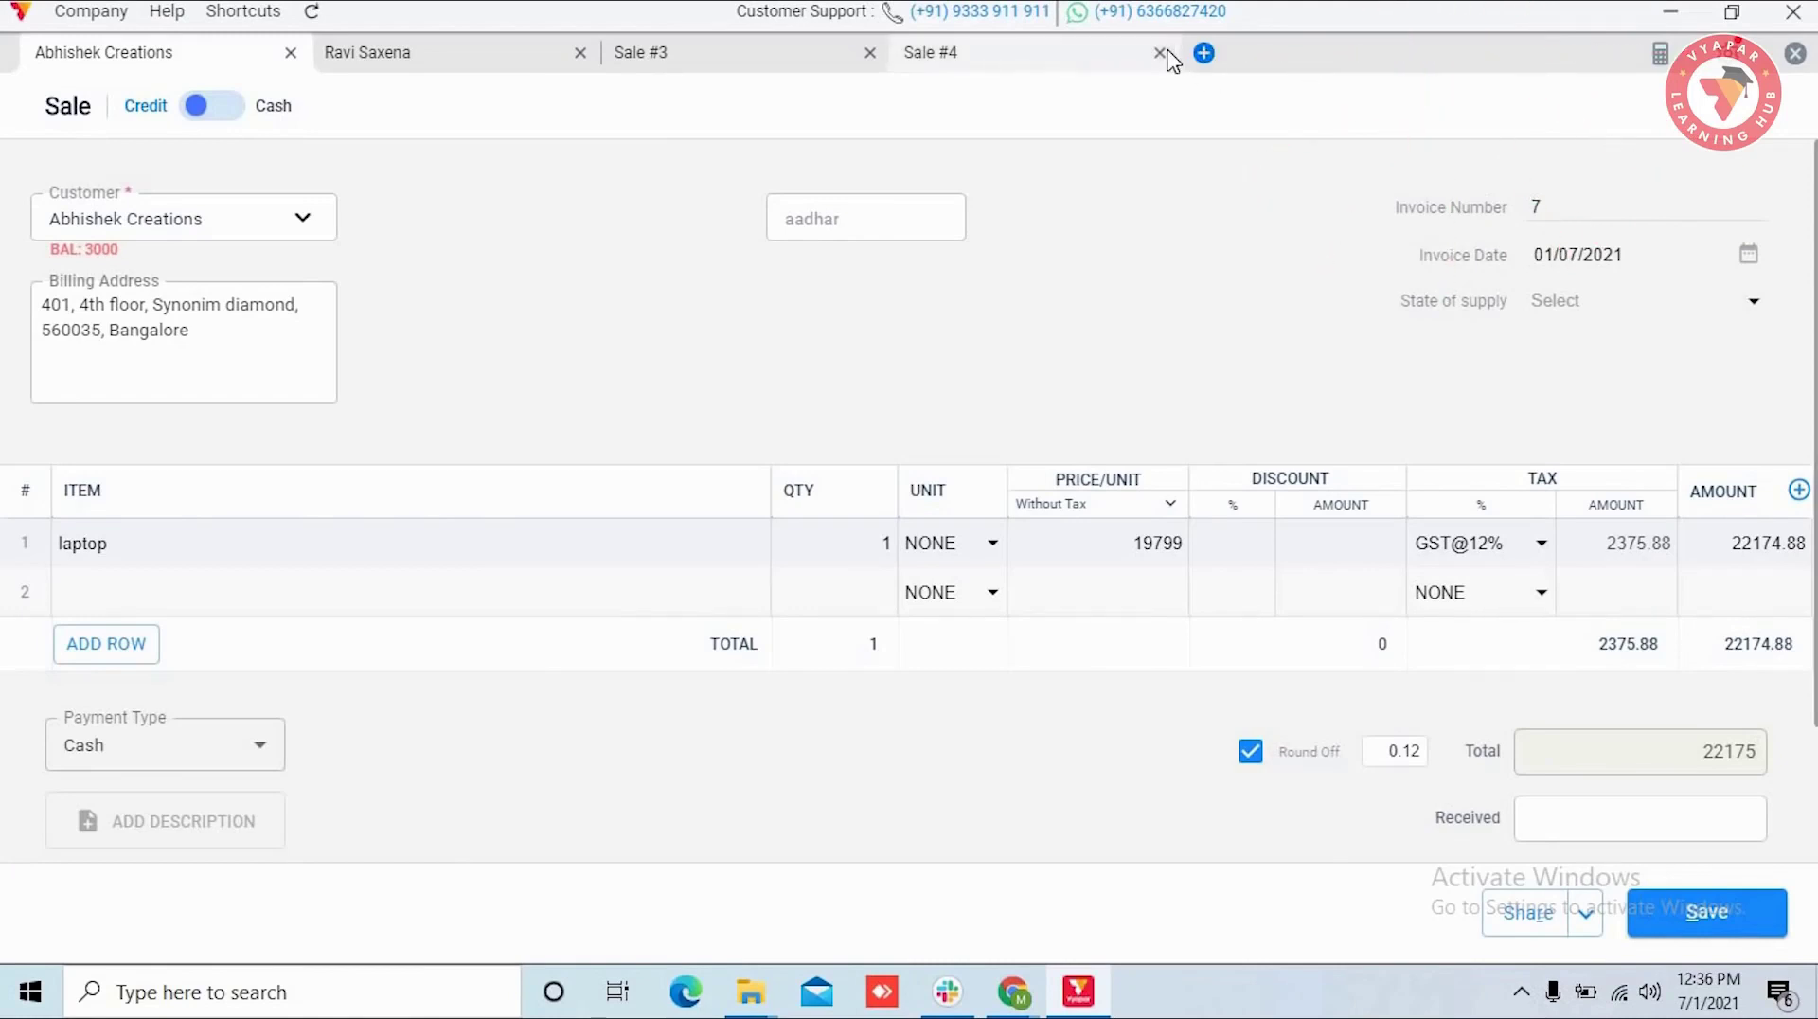
{"action": "left_click", "coordinate": [1795, 53]}
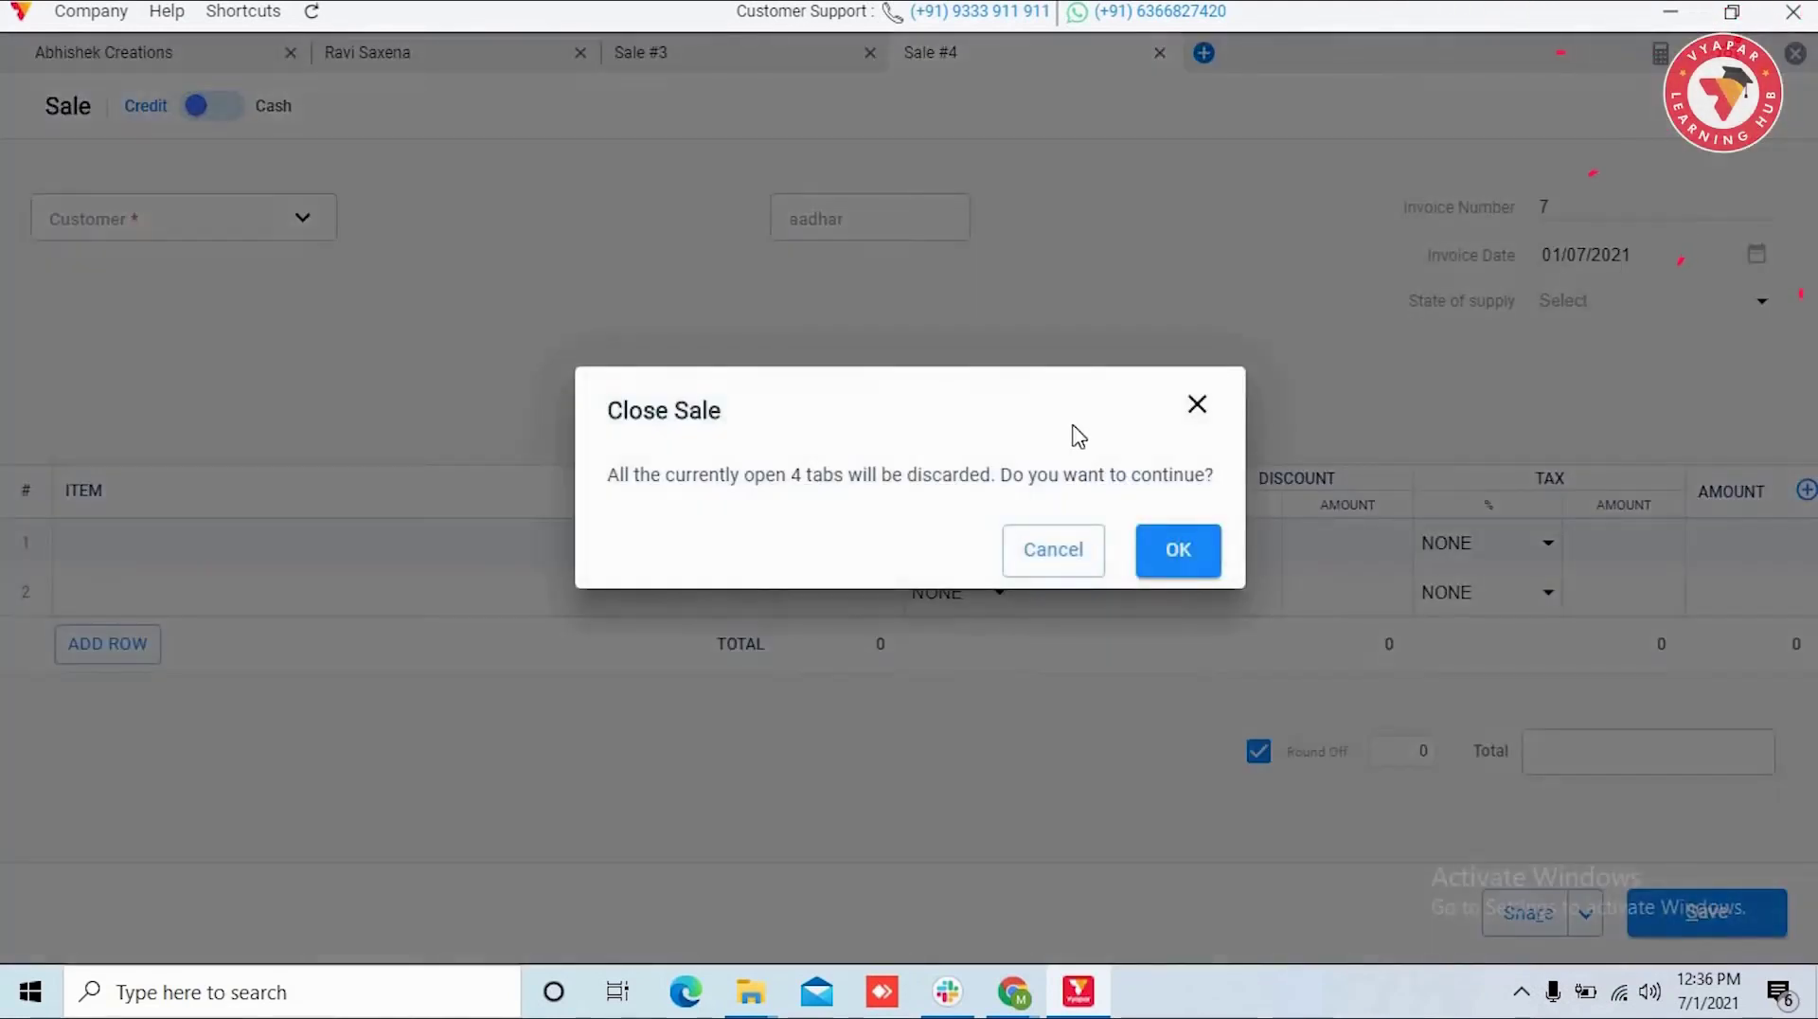
{"action": "left_click", "coordinate": [1172, 549]}
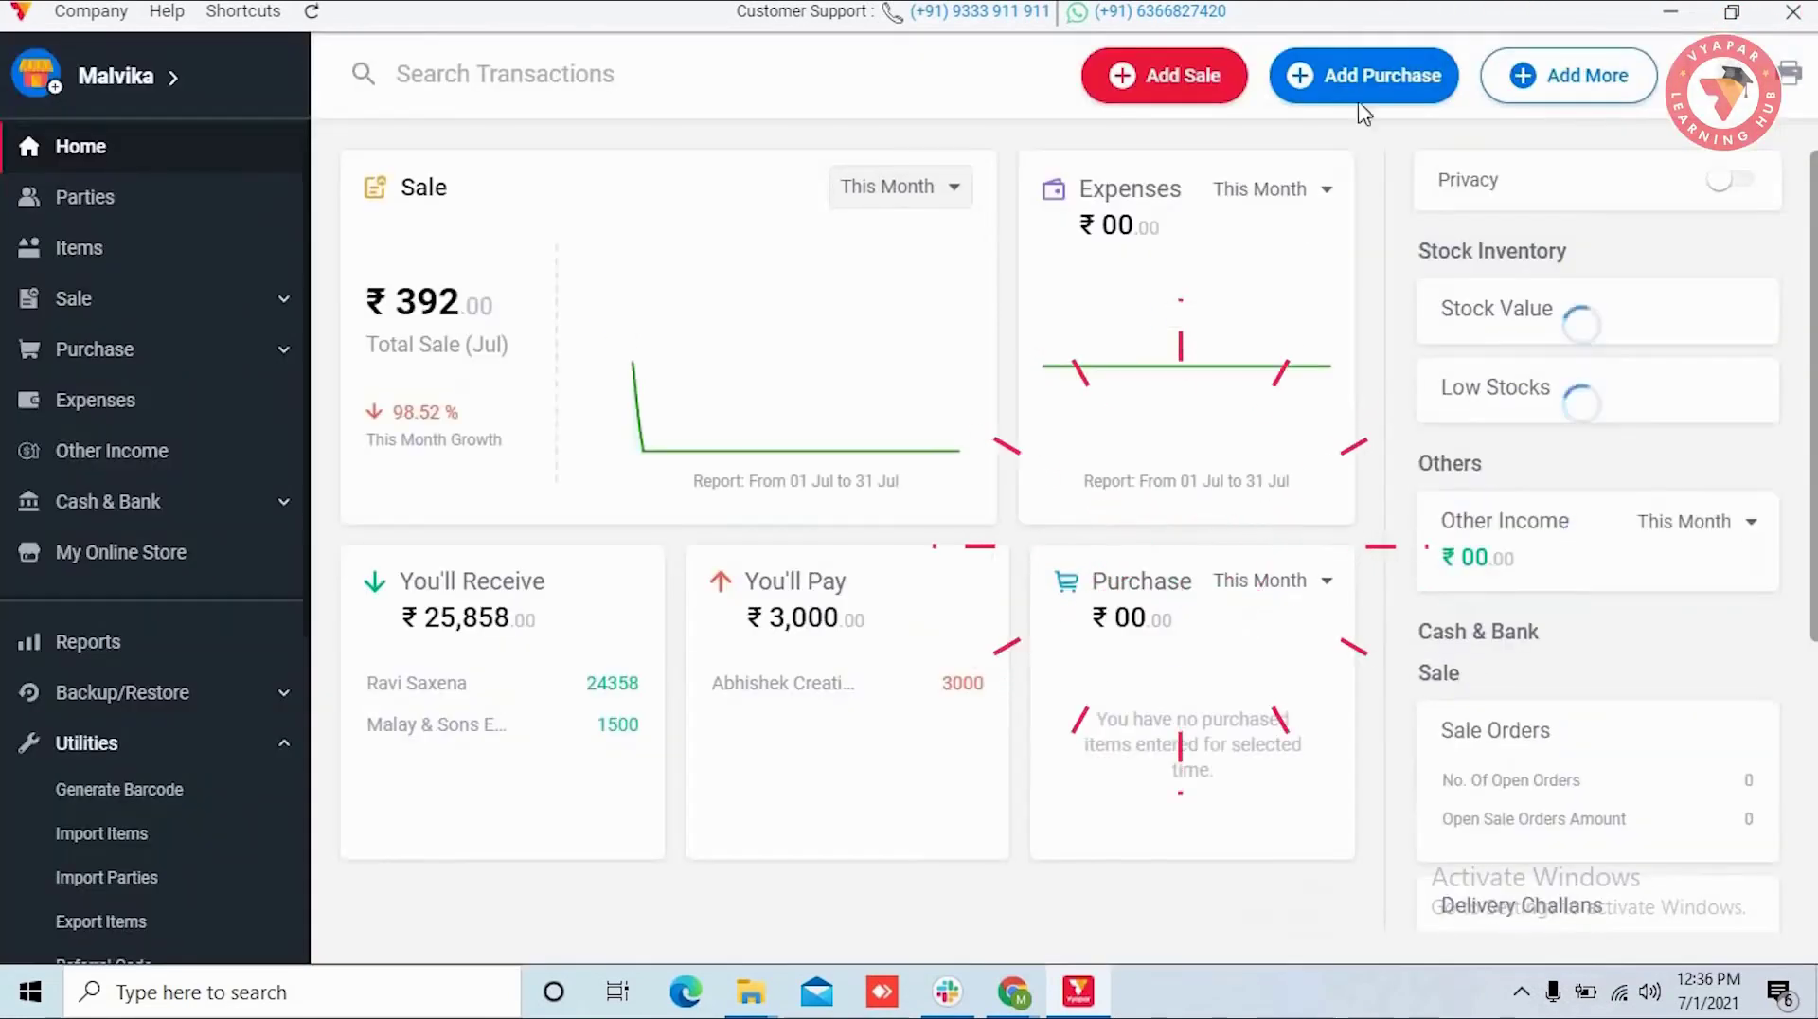
Show the Add More list of other transaction types on the Home dashboard.
{"action": "left_click", "coordinate": [1567, 95]}
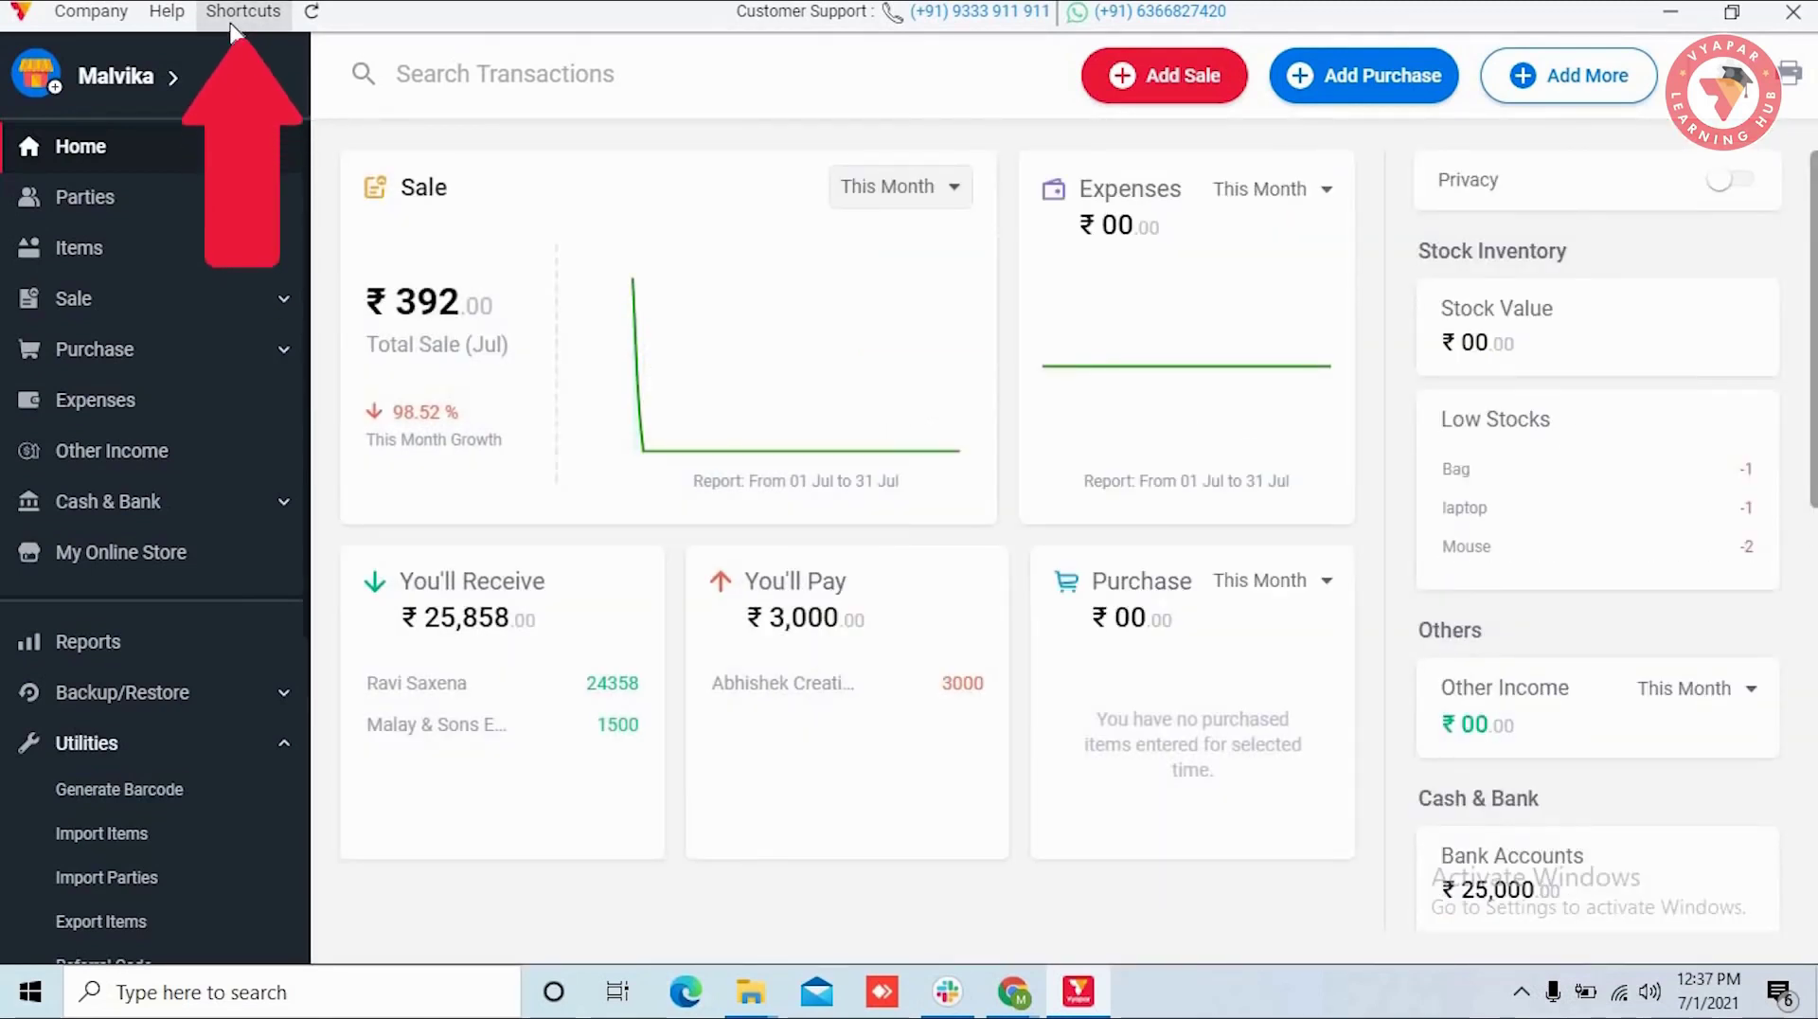
{"action": "left_click", "coordinate": [232, 13]}
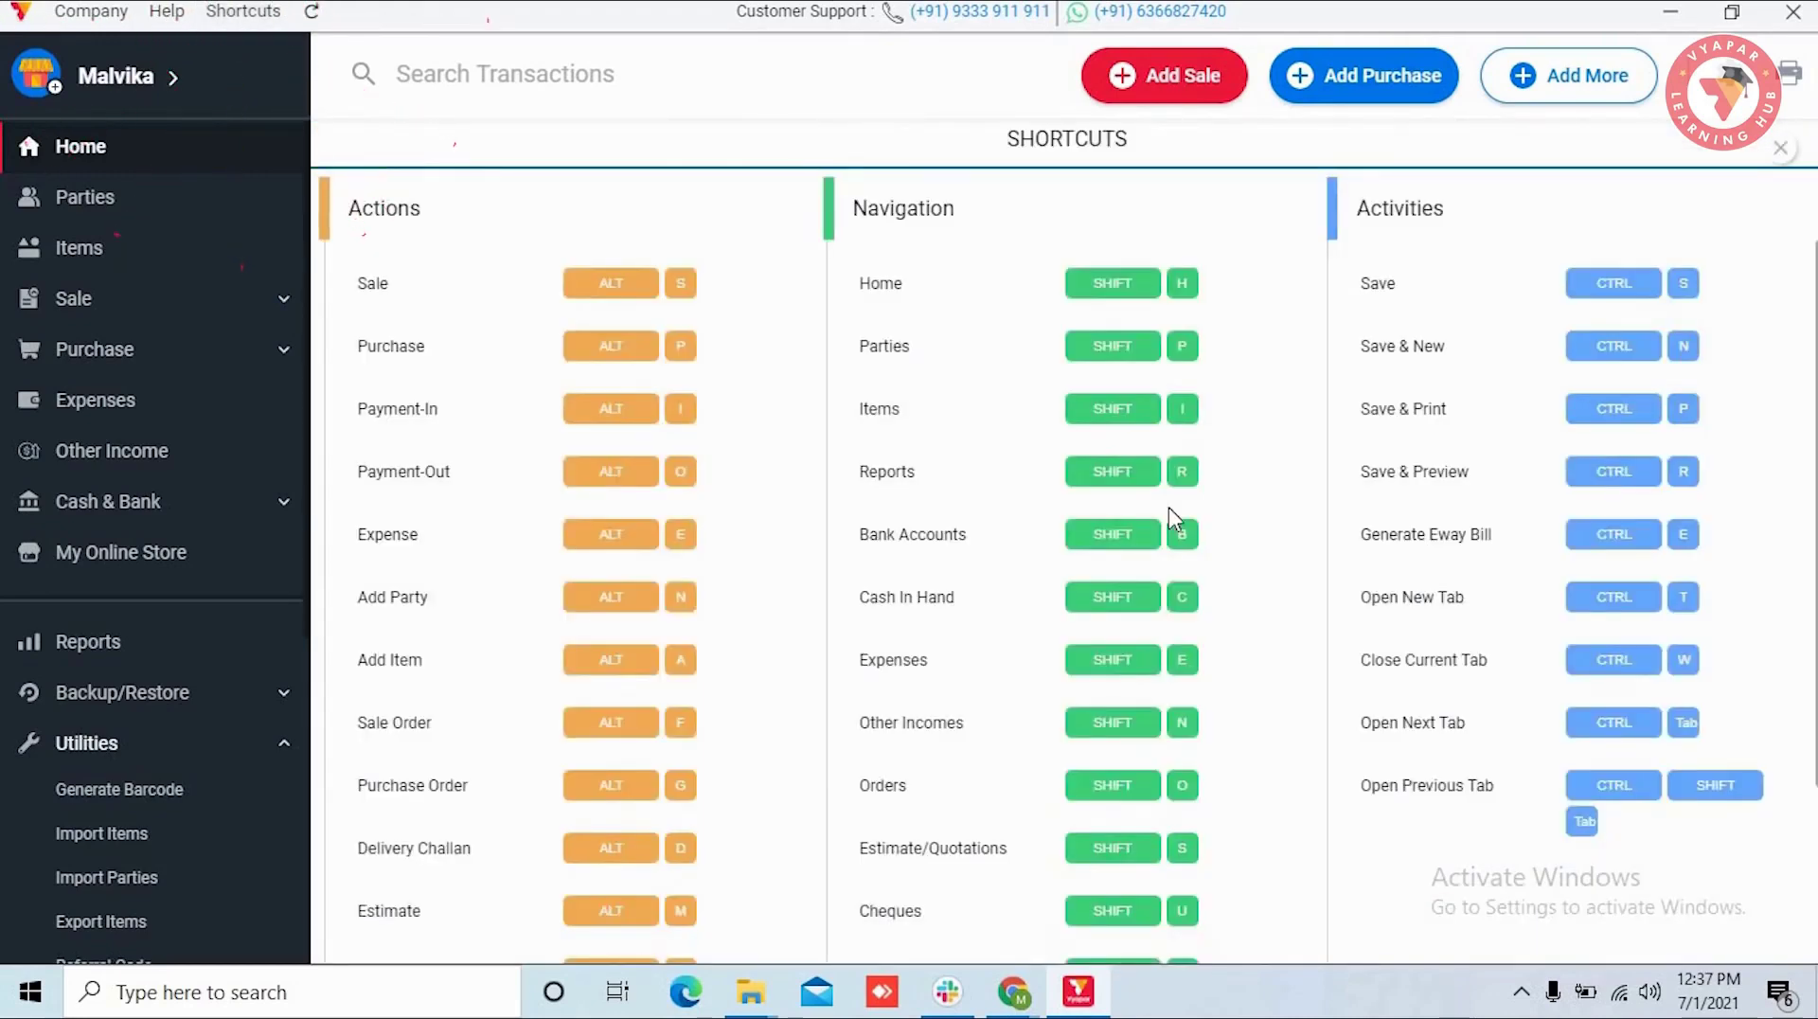